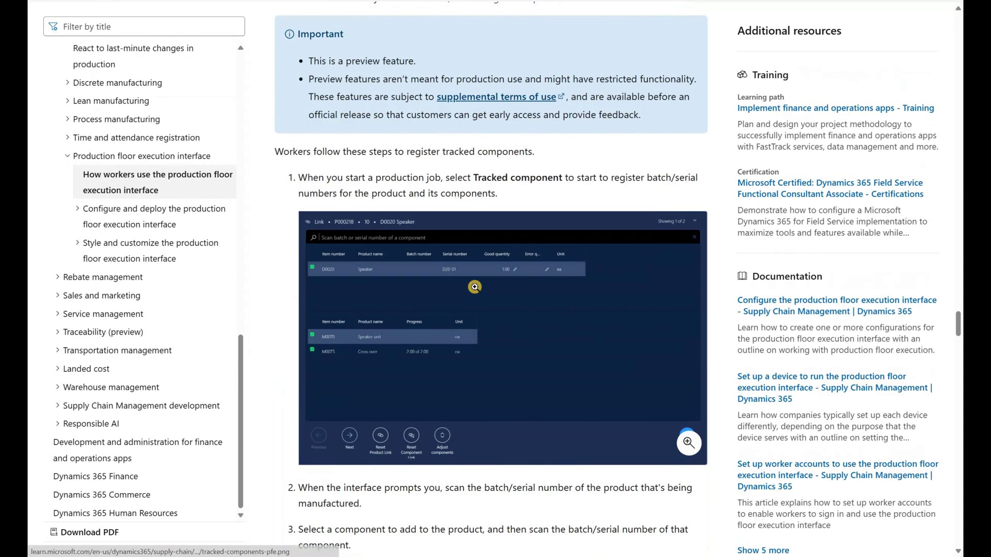
Step: Read the documentation section on registering batch/serial numbers for finished products and their components
scroll(475, 287, "up", 3)
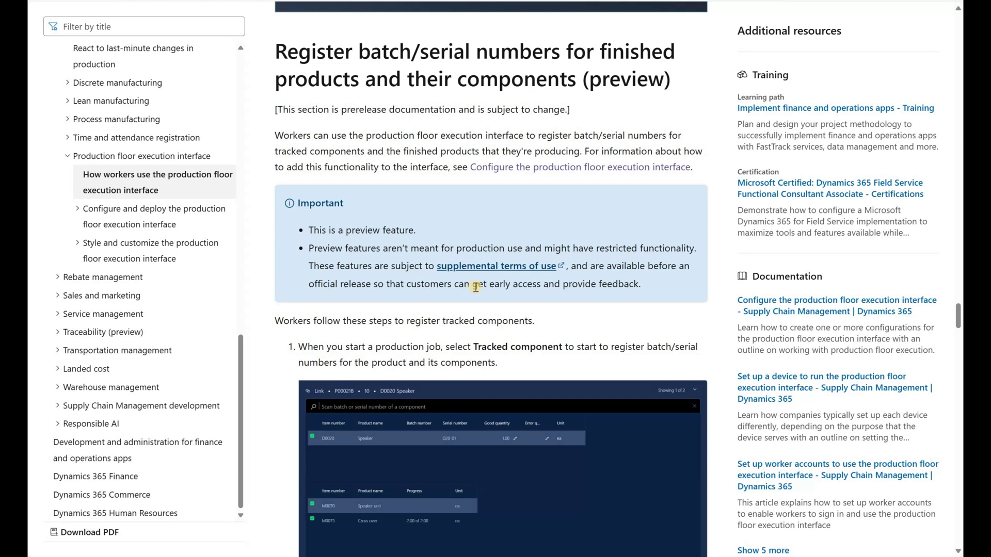
scroll(476, 287, "down", 2)
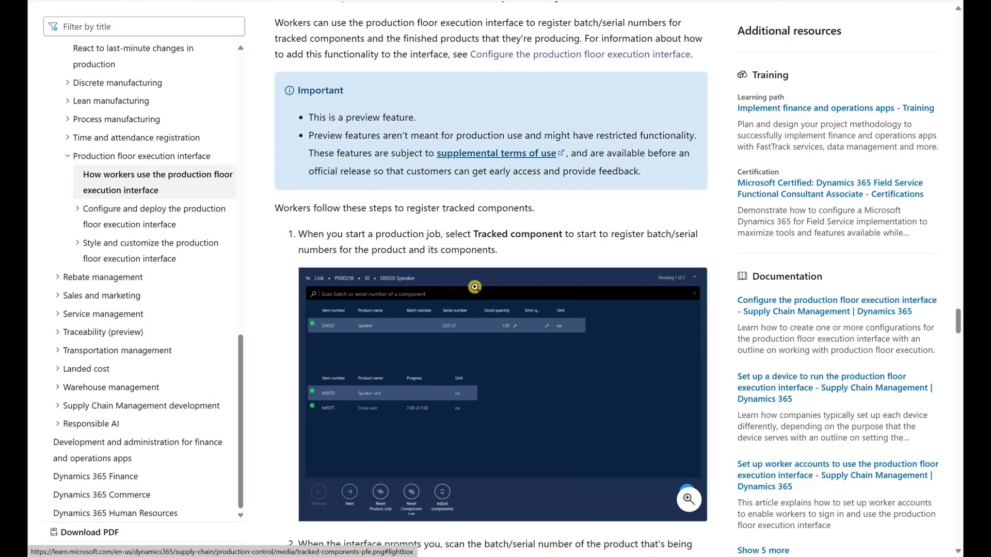
scroll(475, 287, "down", 9)
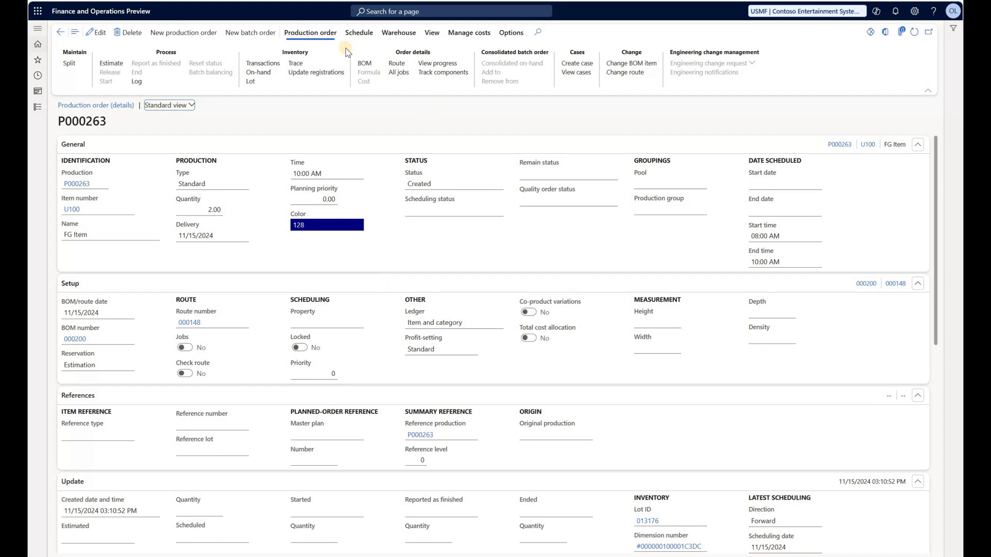
Step: Examine the BOM lines of production order P000263 and the batch number in its inventory dimensions
left_click(364, 64)
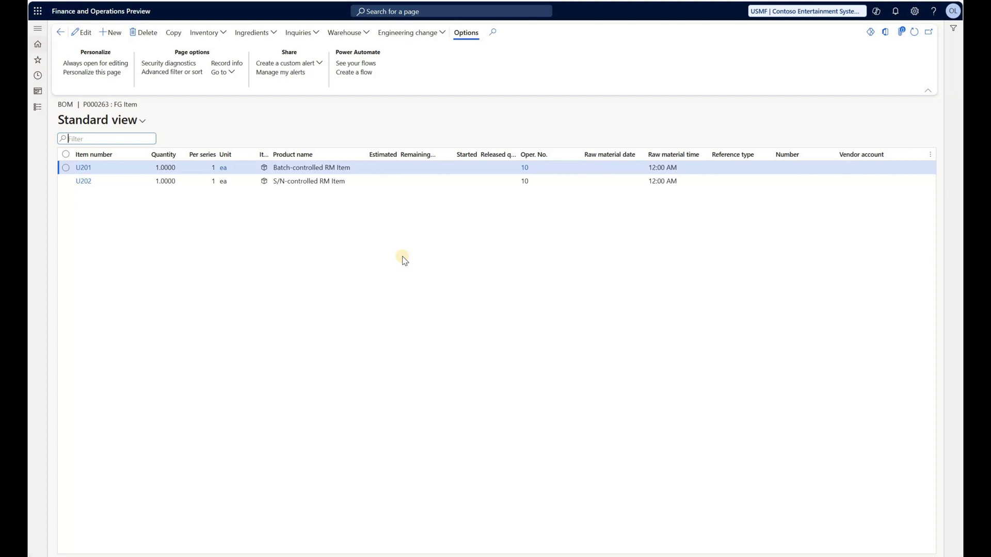
left_click(363, 182)
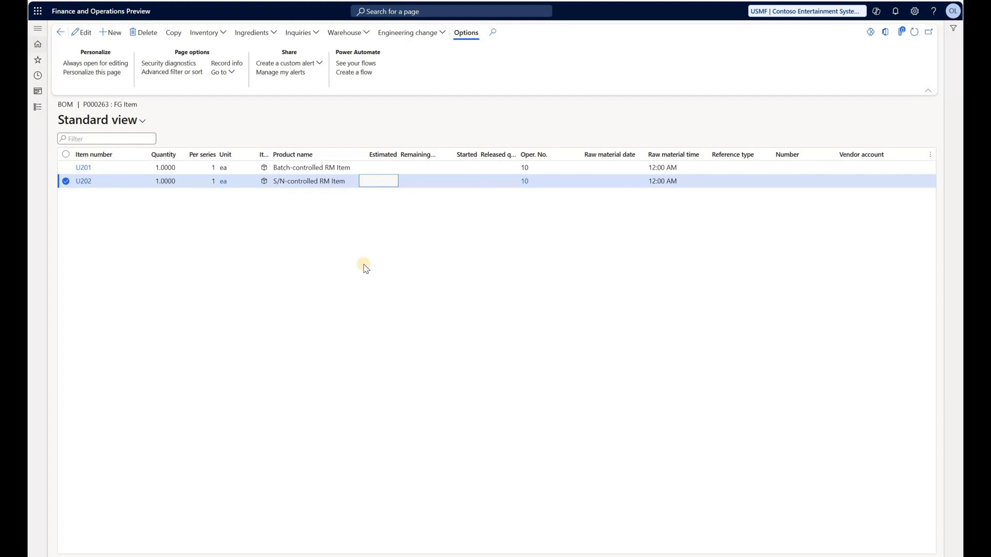
key("Escape")
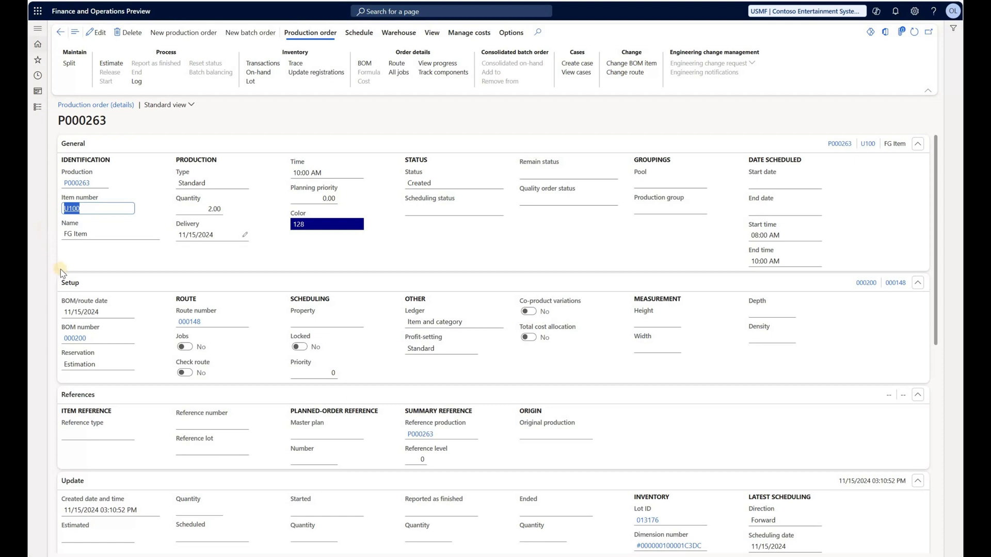
scroll(517, 481, "down", 2)
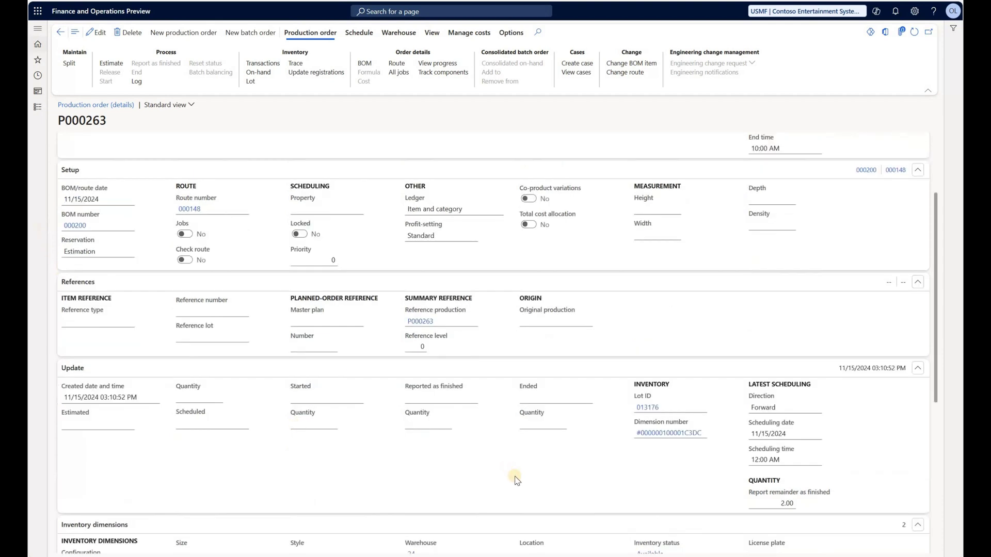
scroll(517, 480, "down", 5)
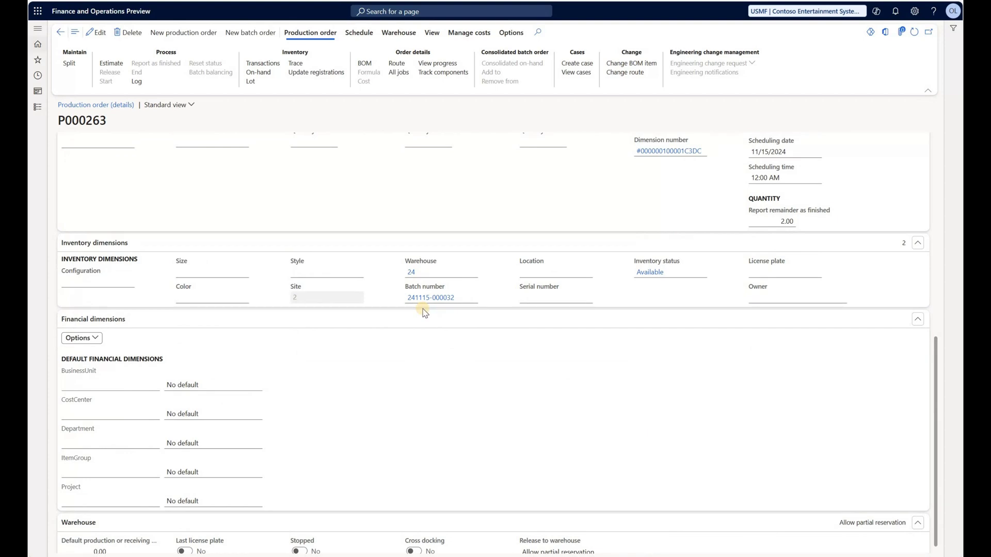
scroll(424, 313, "up", 10)
Step: Run job scheduling for production order P000263 and release the order with its references included
left_click(359, 33)
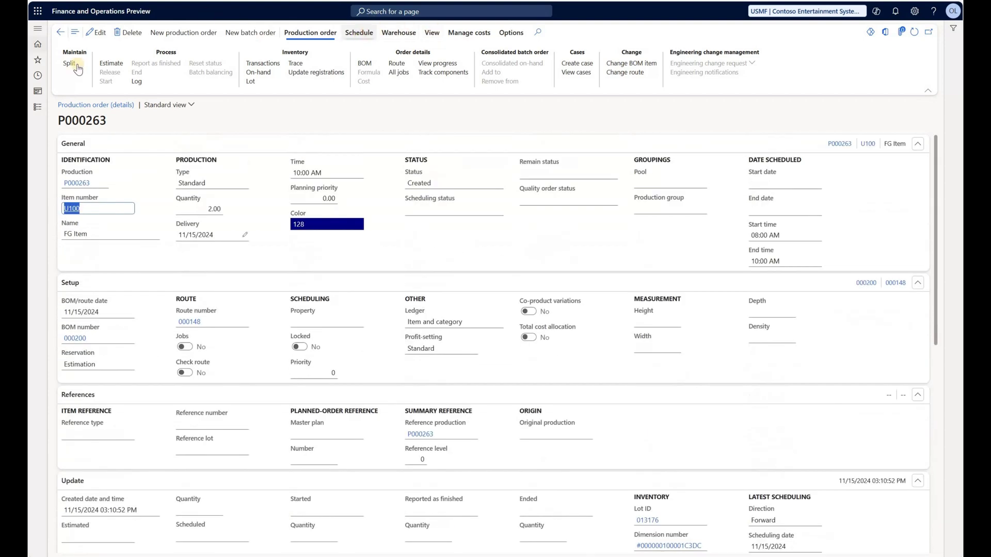
left_click(76, 73)
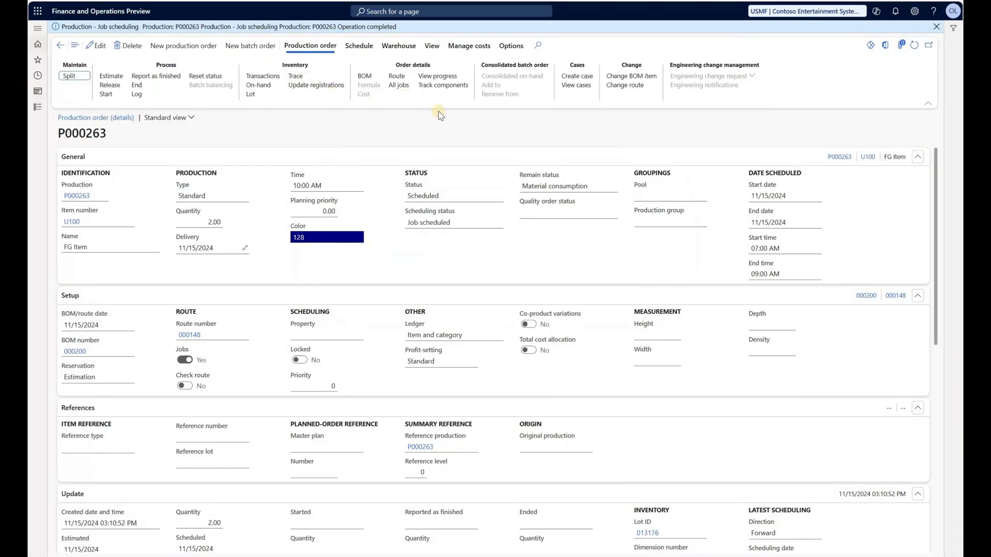
left_click(111, 85)
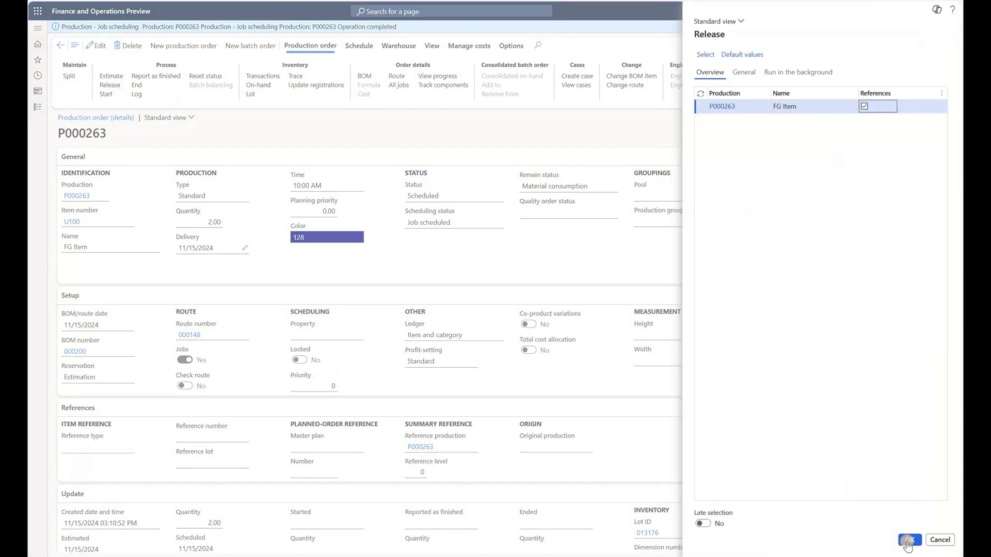
left_click(910, 540)
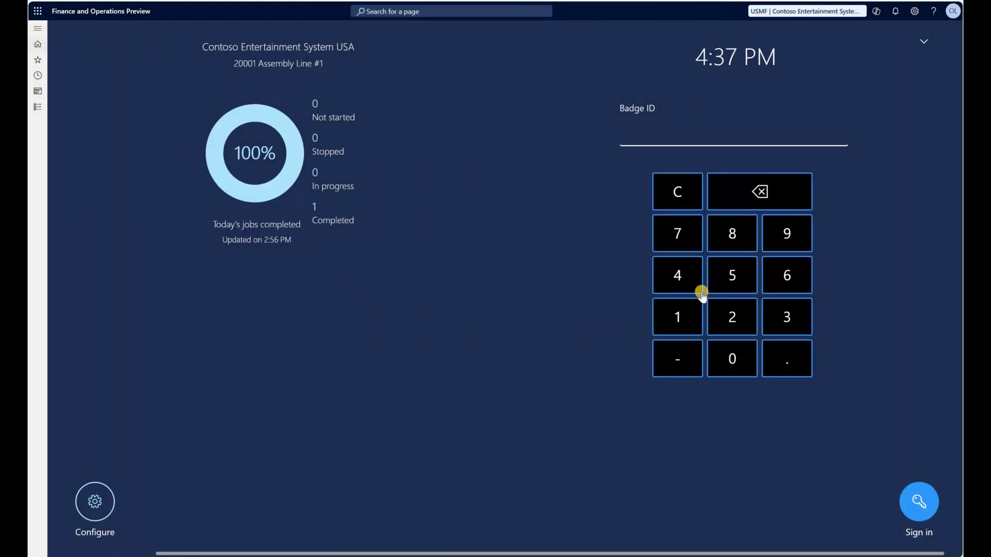
Step: Sign in to the production floor execution interface with the worker's badge ID
left_click(749, 277)
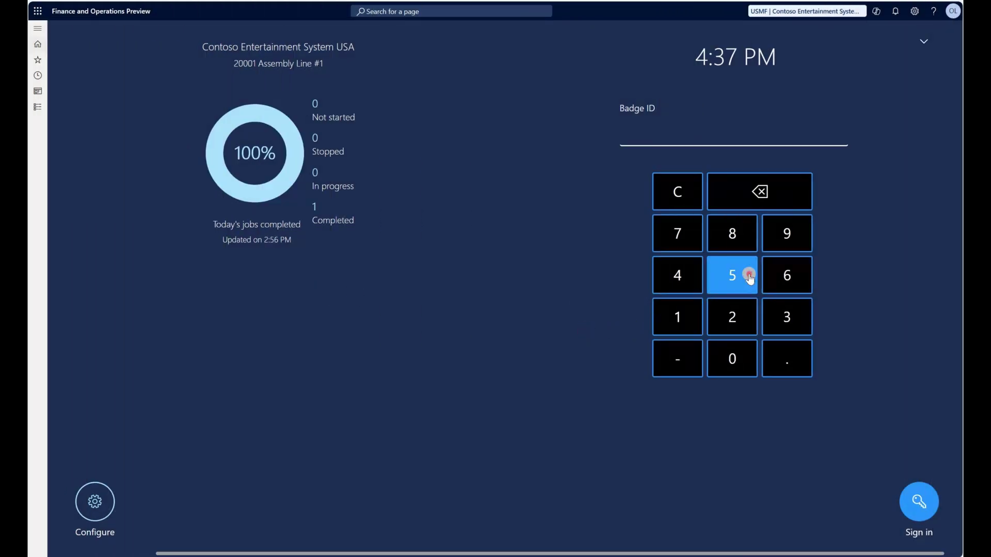
left_click(746, 371)
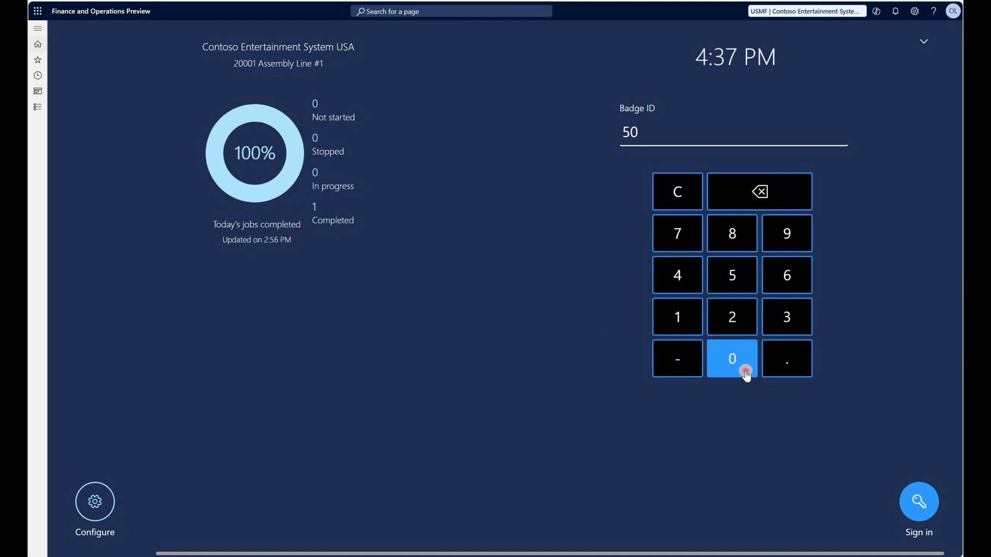
left_click(746, 371)
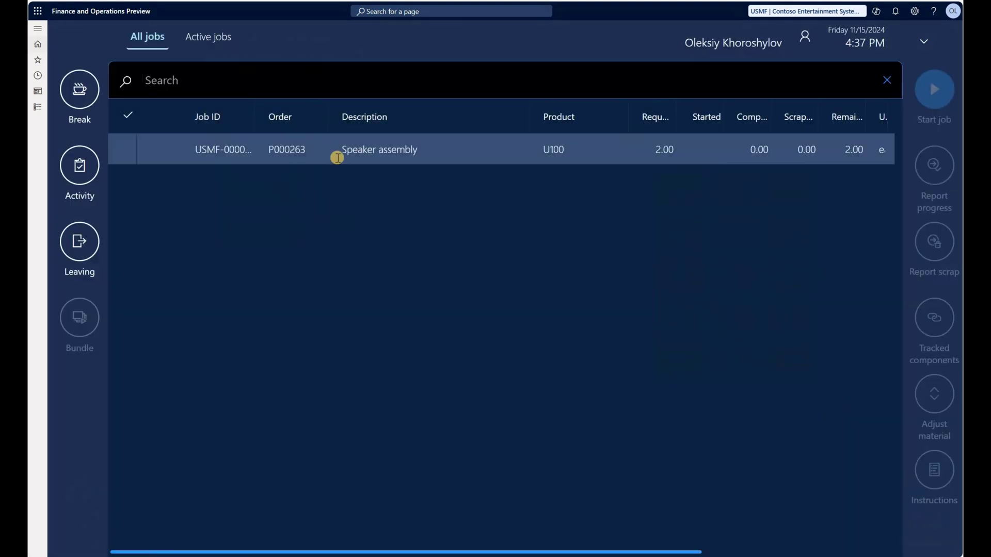
Step: Start the Speaker assembly job of order P000263 with a quantity of 2.00 ea
left_click(337, 155)
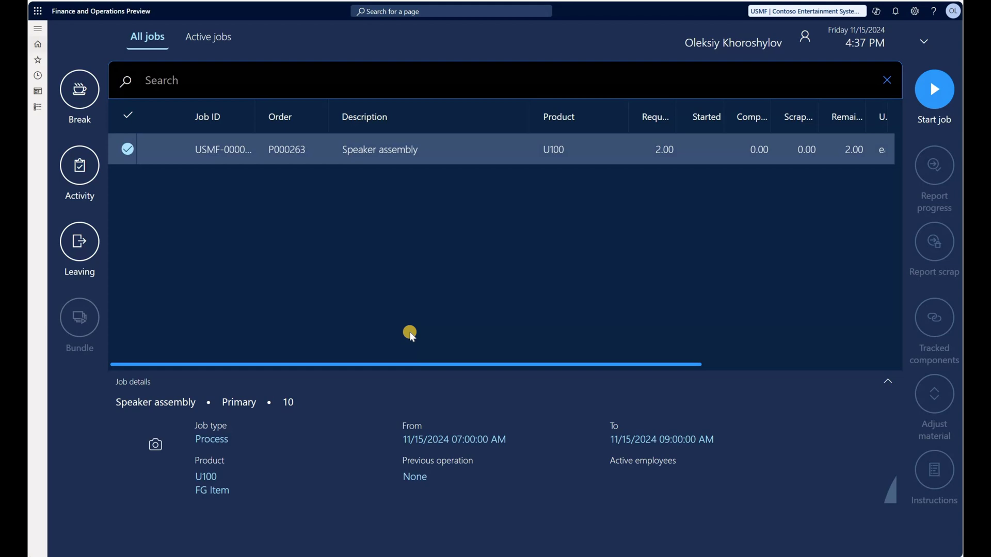
left_click(938, 104)
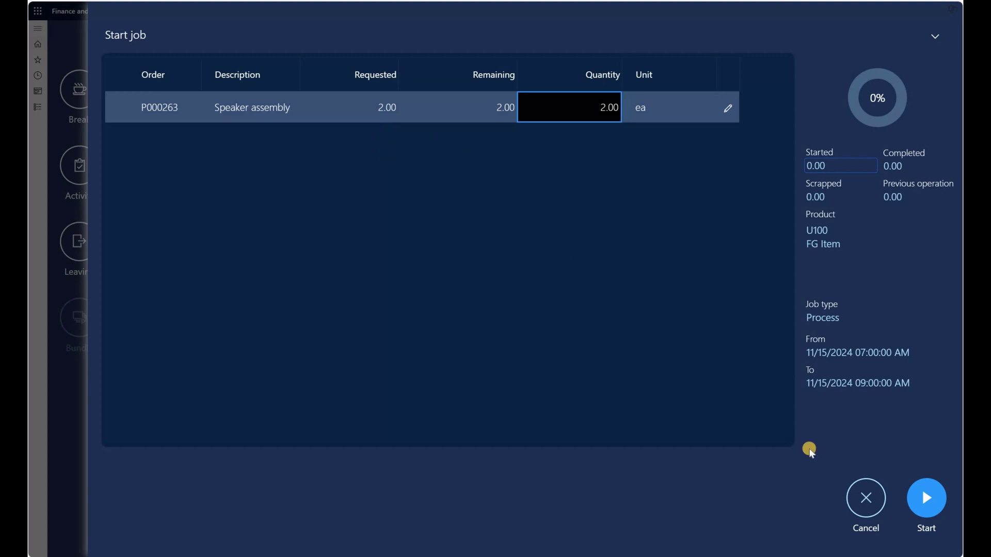
left_click(936, 509)
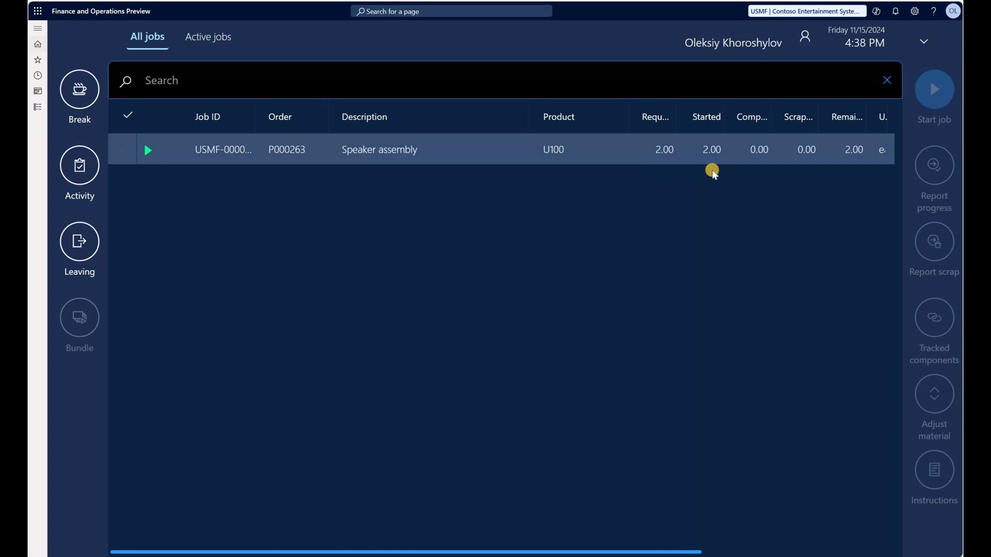
left_click(457, 155)
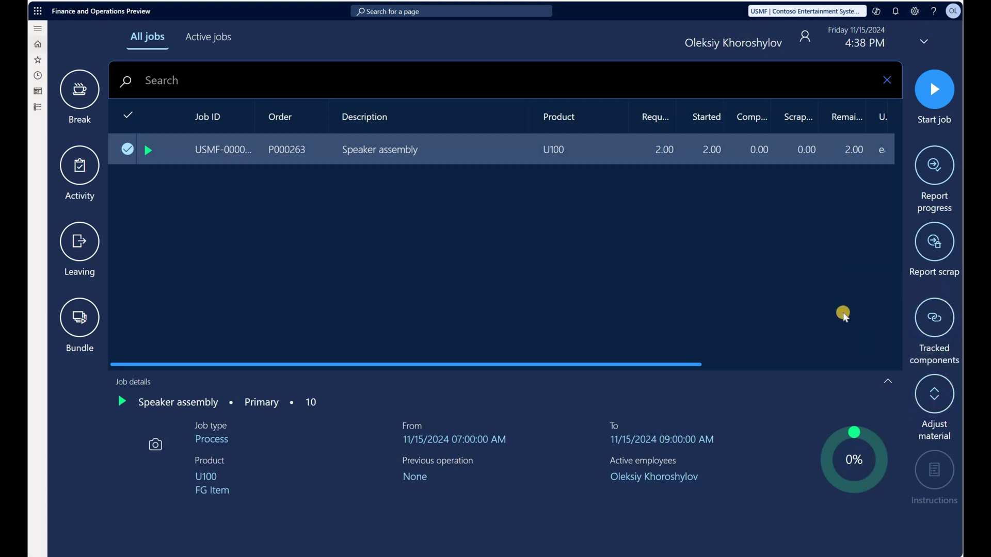
left_click(935, 319)
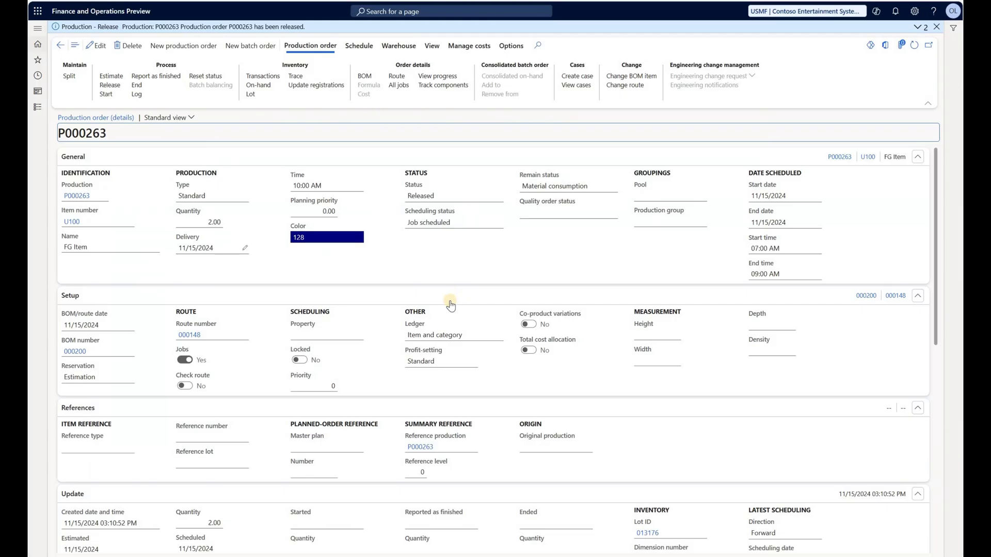
scroll(449, 301, "down", 8)
left_click_drag(456, 422, 406, 423)
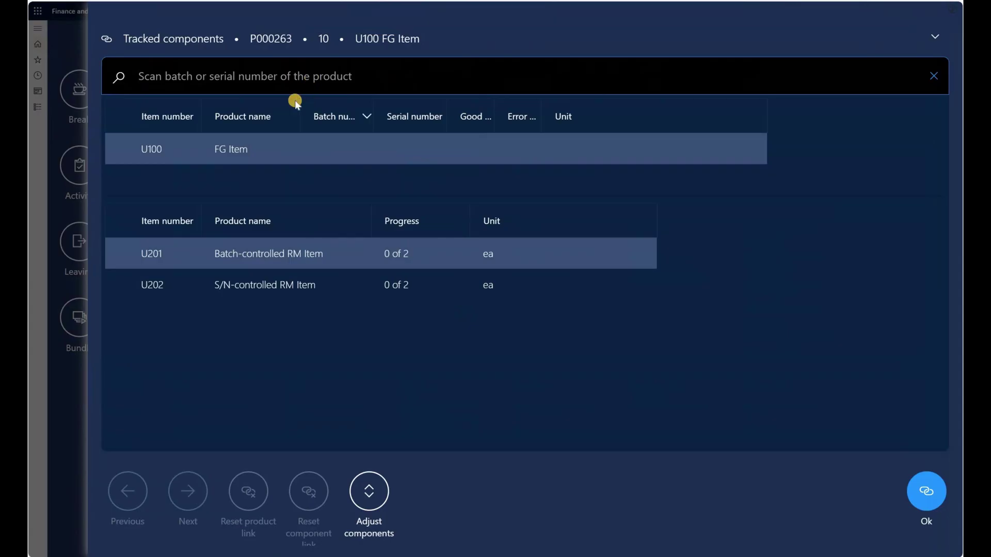
type("241115-000032")
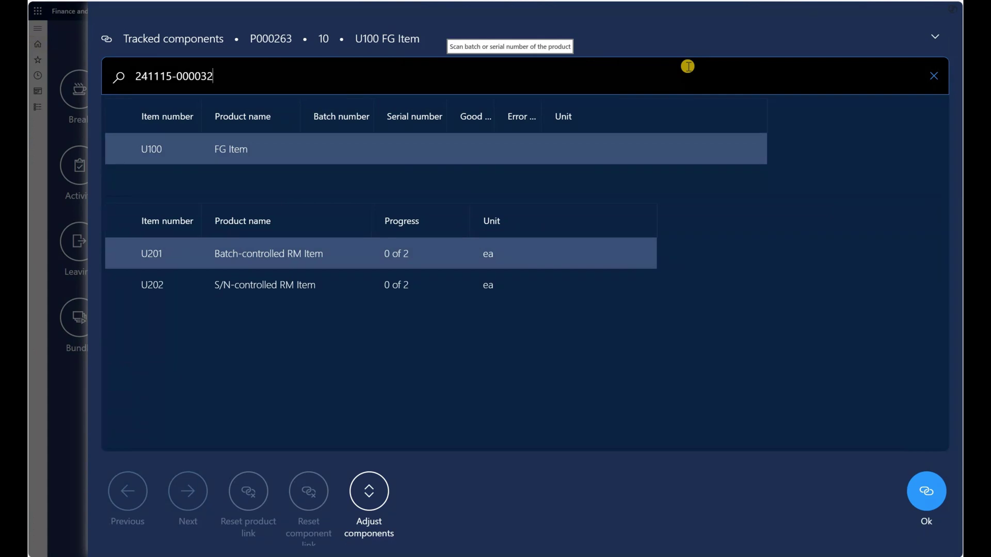
key("Return")
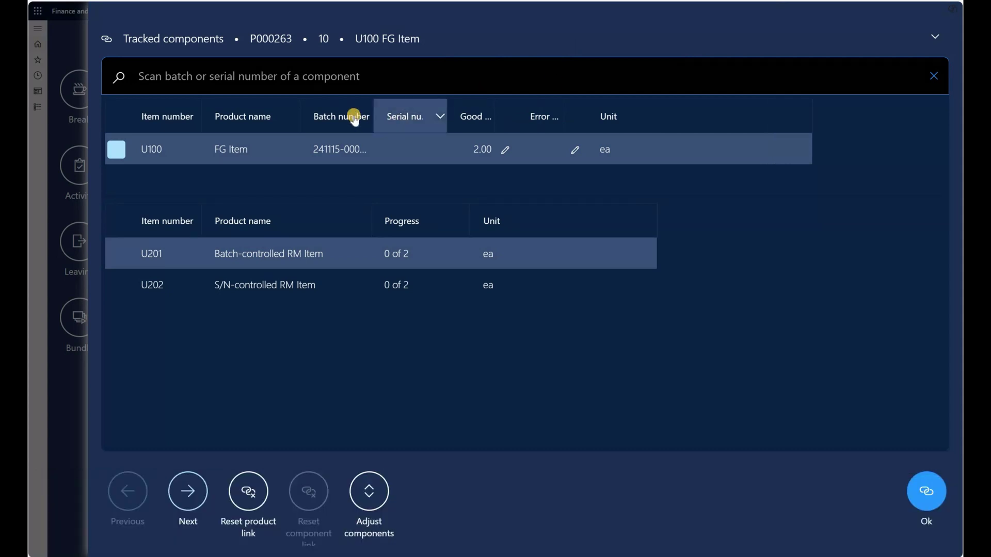
left_click_drag(369, 119, 447, 116)
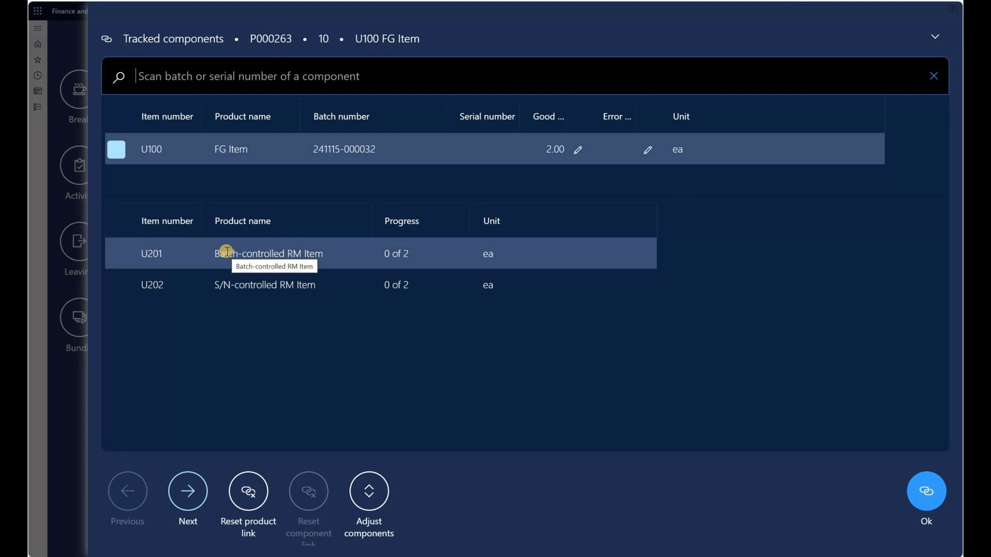
Step: Register batch B100 for component U201 and review the link among the adjustable components
type("B100")
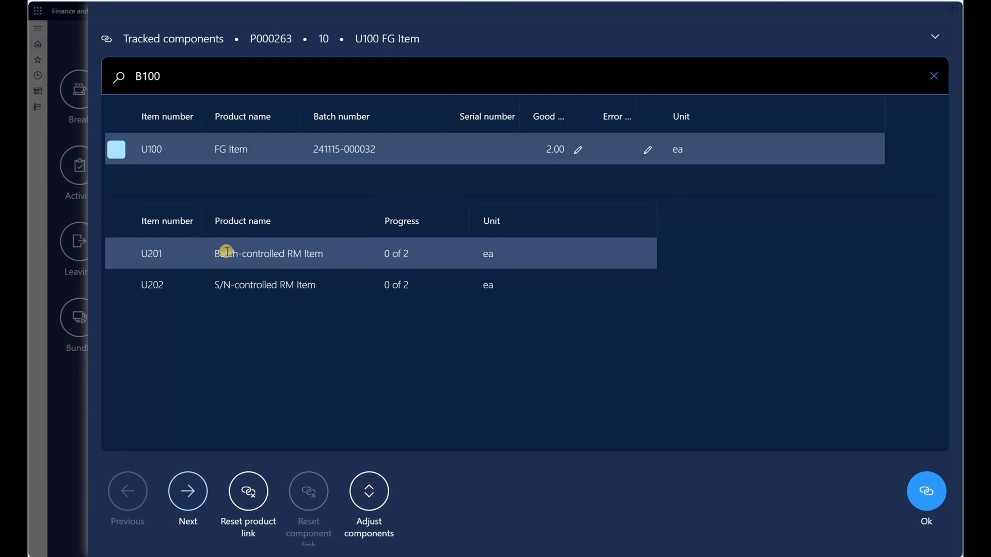
key("Return")
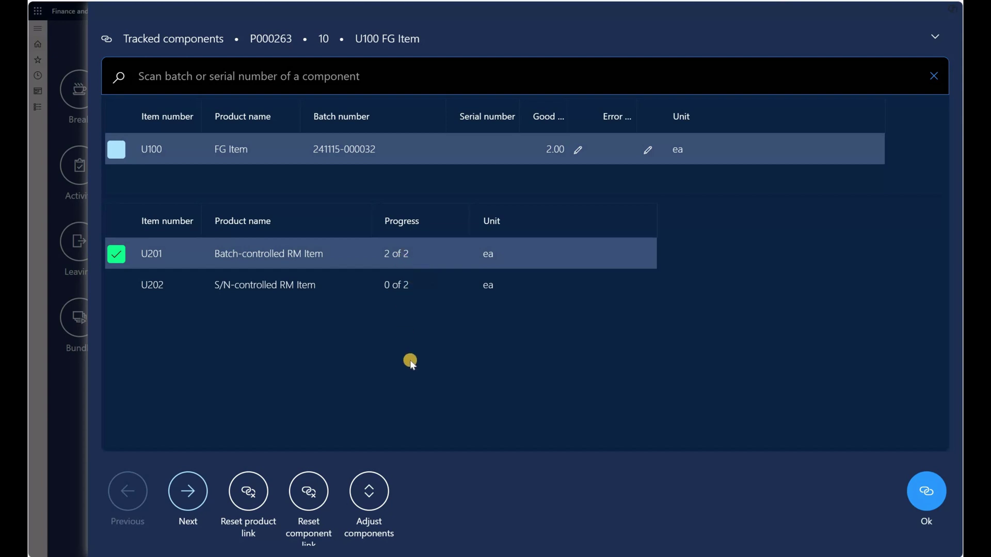
left_click(376, 498)
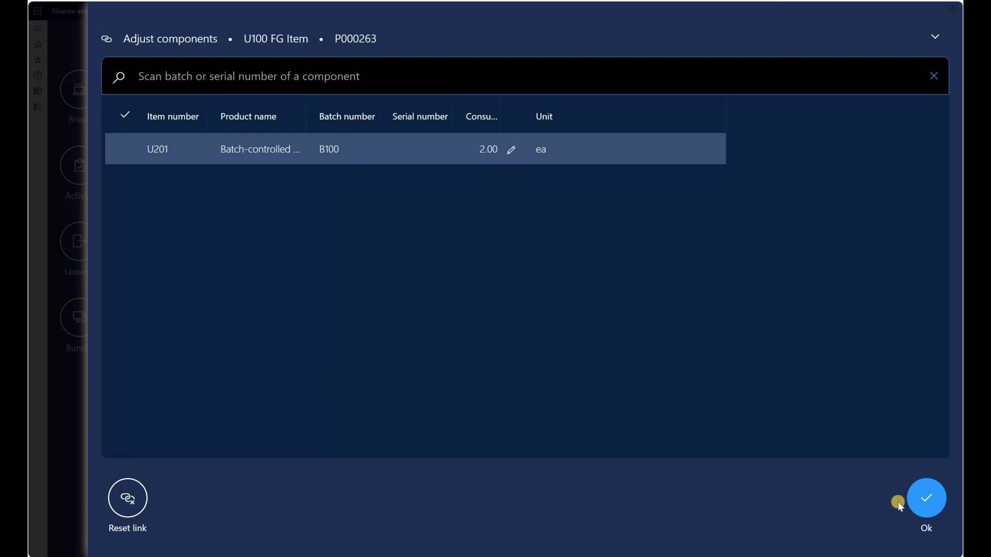
left_click(920, 503)
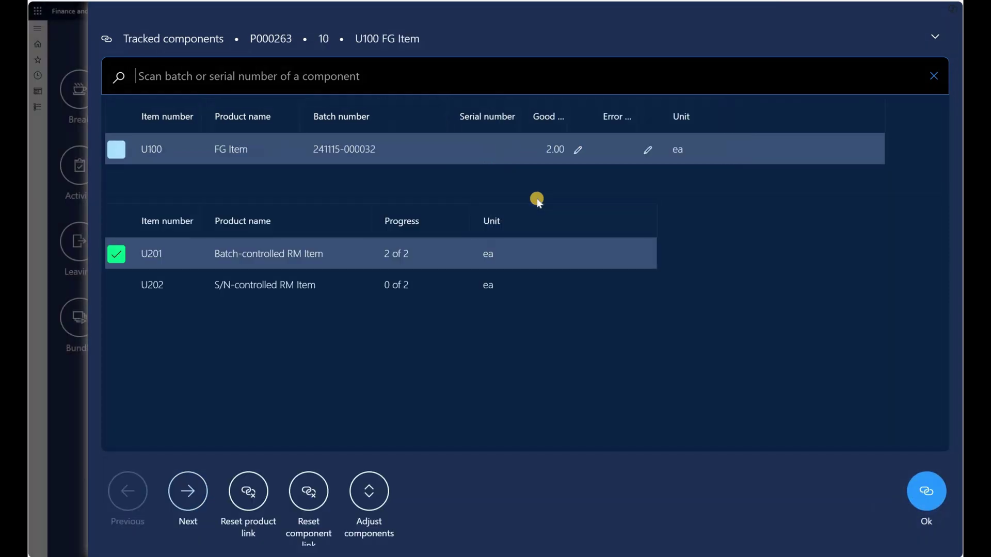
Step: Register batch B200 for component U201 as well and select its line among the adjustable components
type("B200")
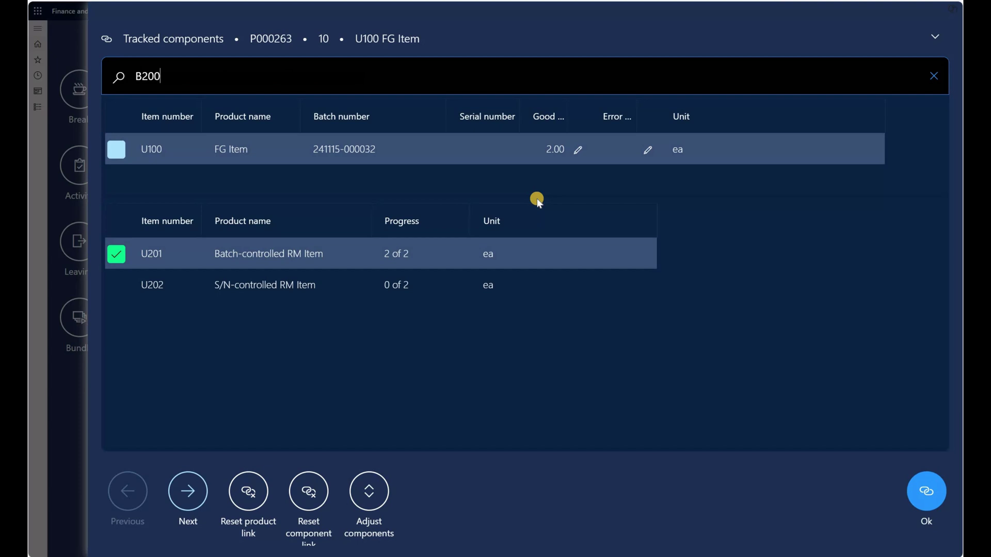
key("Return")
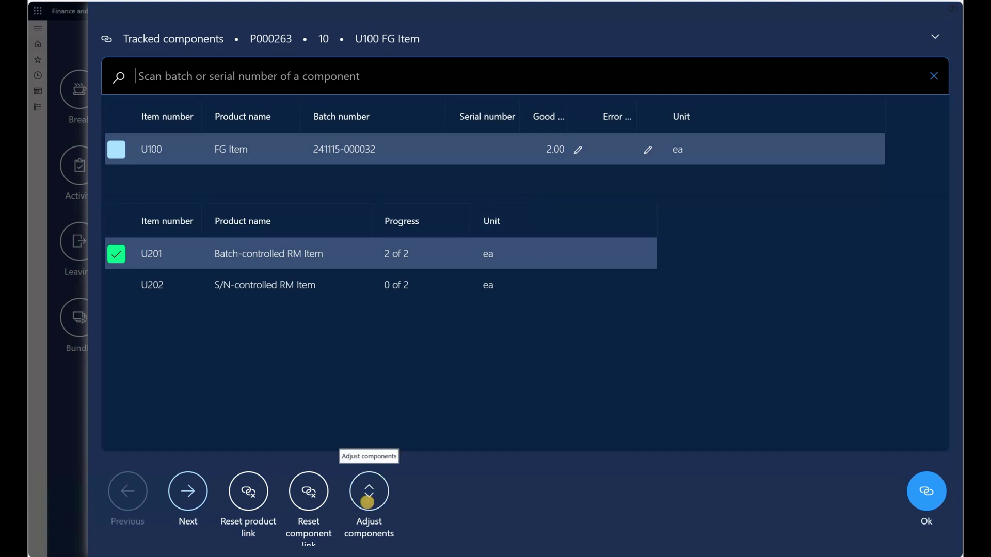
left_click(369, 502)
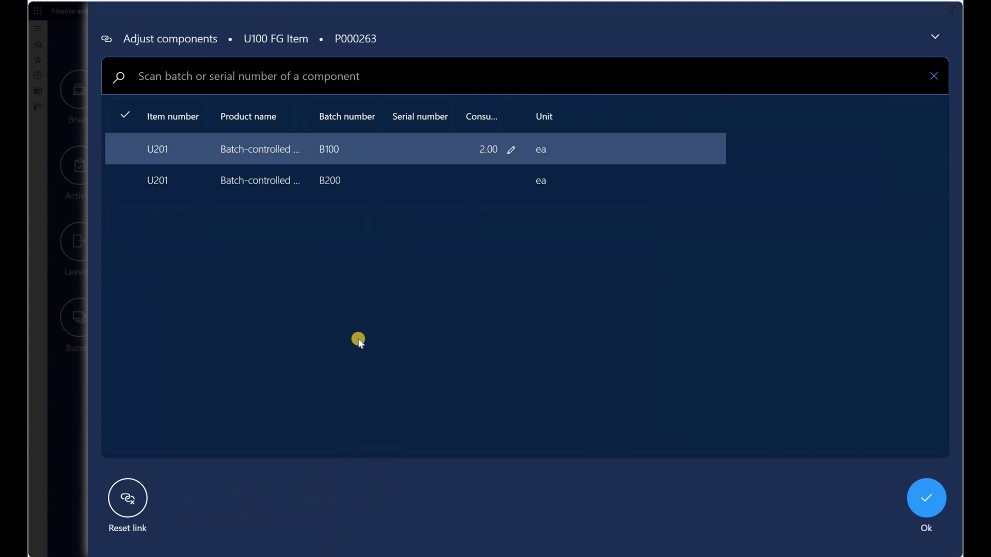
type("B200")
key("Return")
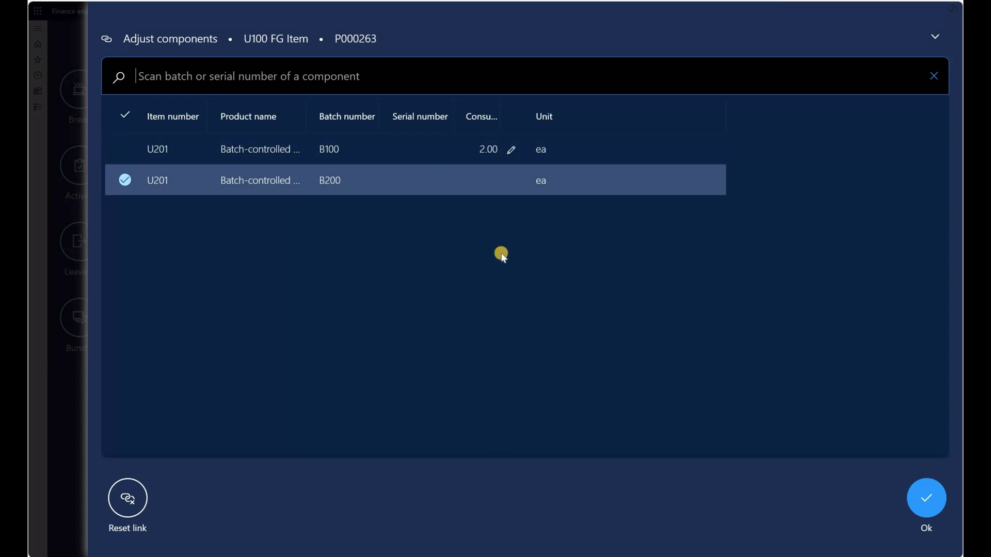
Step: Set the consumption of component U201 from batch B100 to 1 ea
left_click(511, 150)
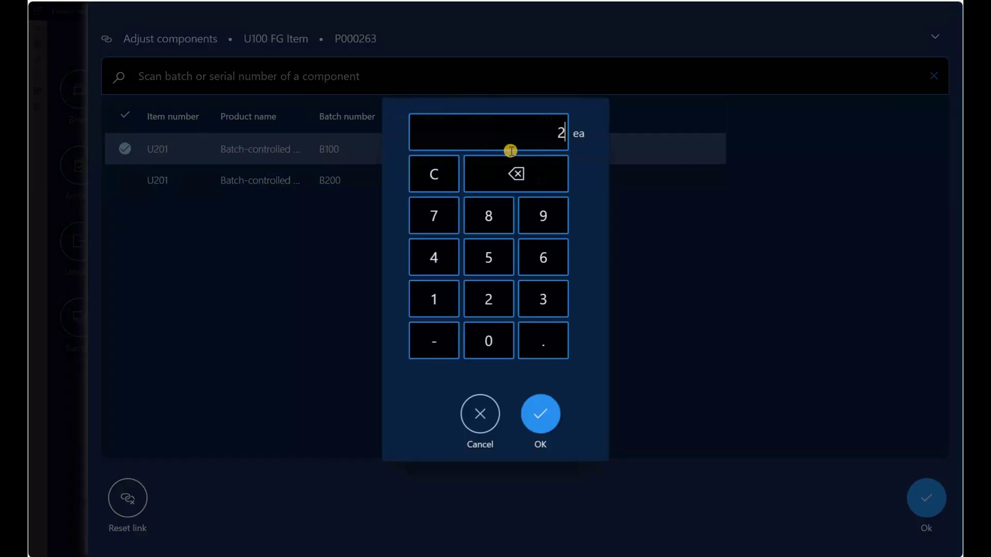
key("BackSpace")
type("1")
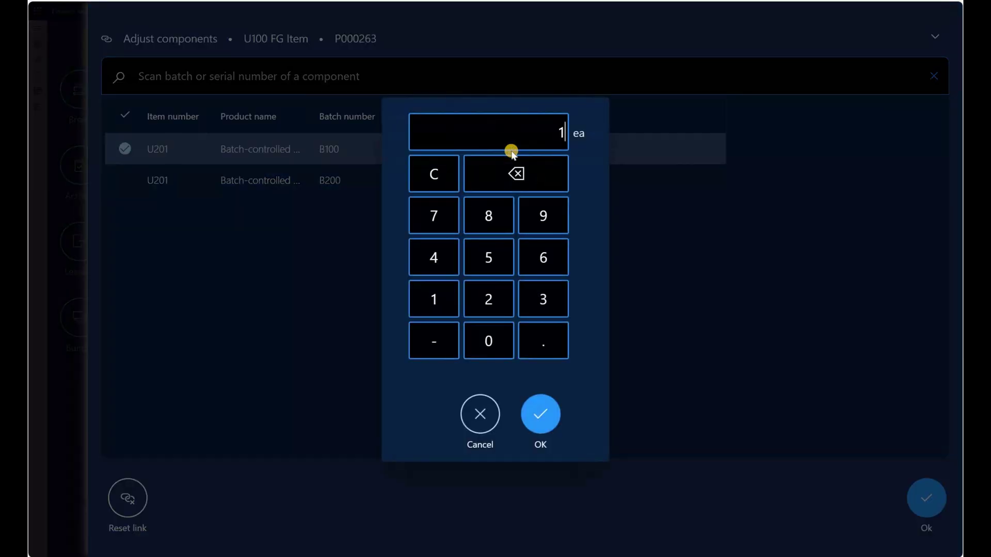
left_click(554, 426)
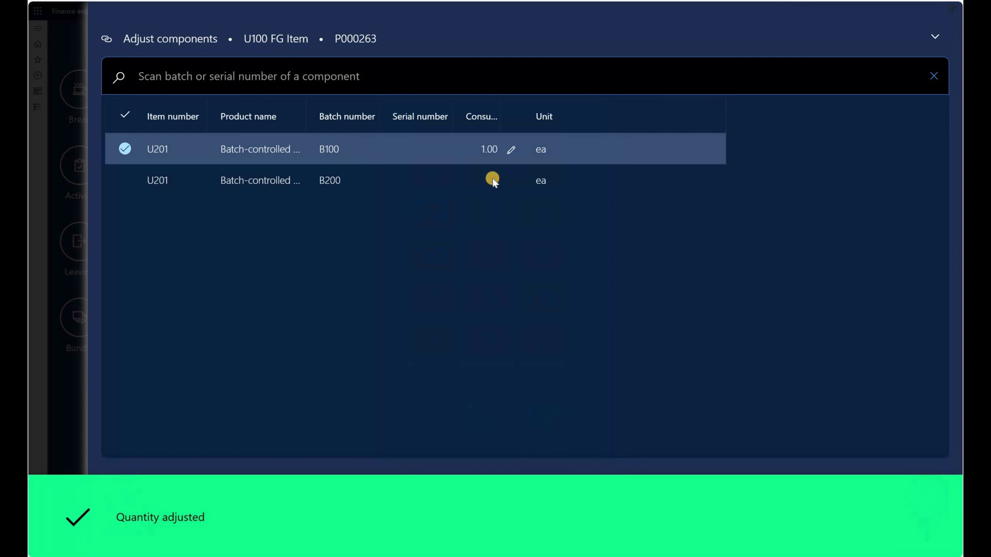
Step: Set the consumption of component U201 from batch B200 to 1 ea
left_click(411, 180)
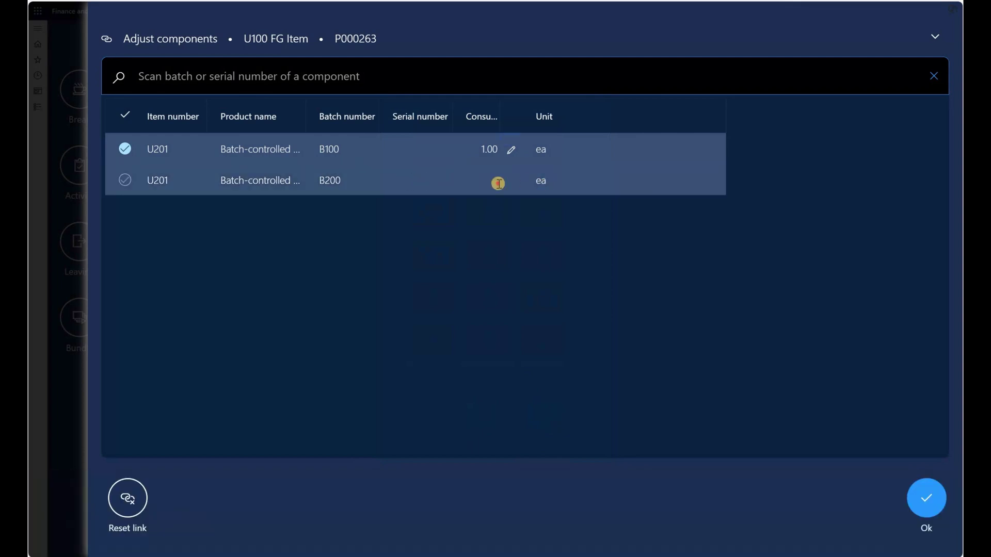
left_click(499, 183)
type("1")
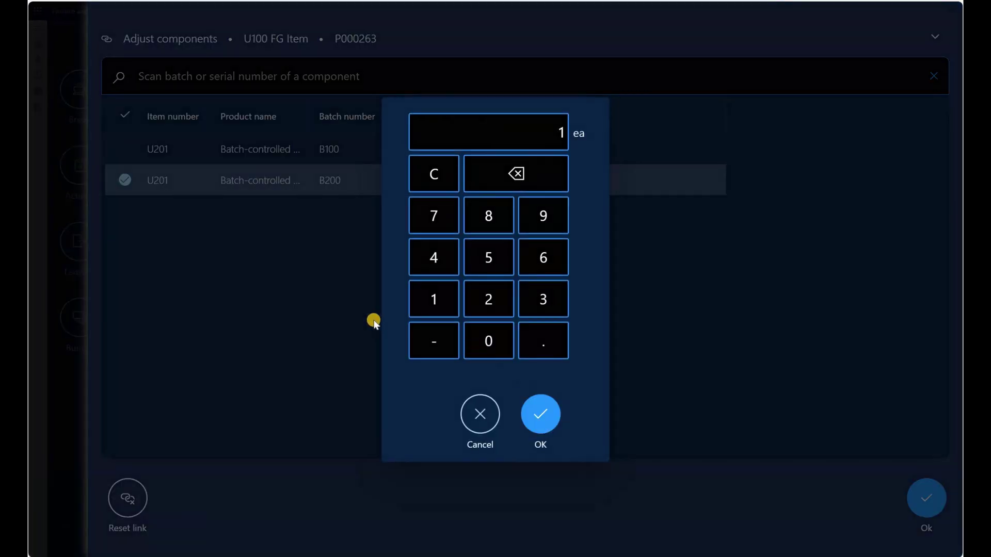
key("Return")
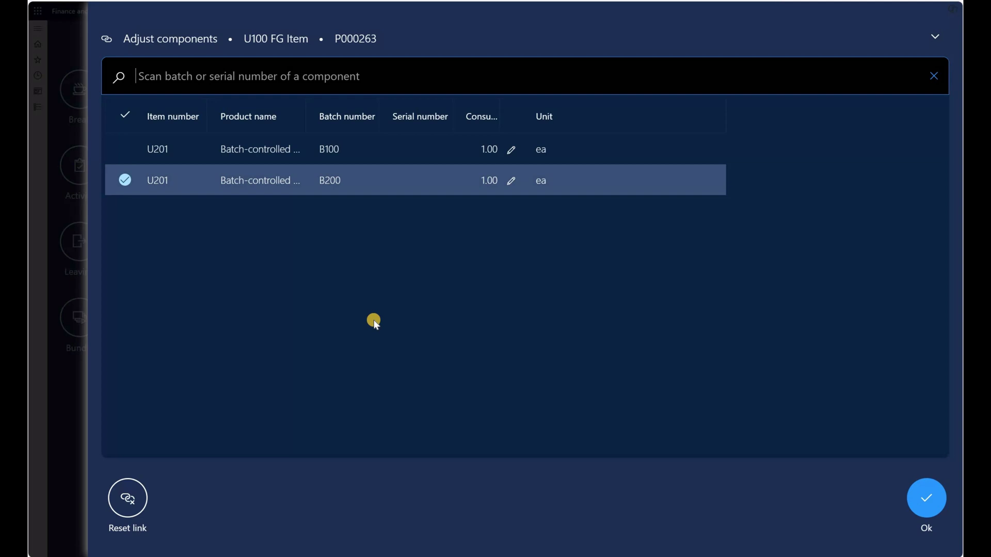
Step: Register a batch named "wrong batch" for component U201 without a consumption quantity and confirm the component adjustments
type("w")
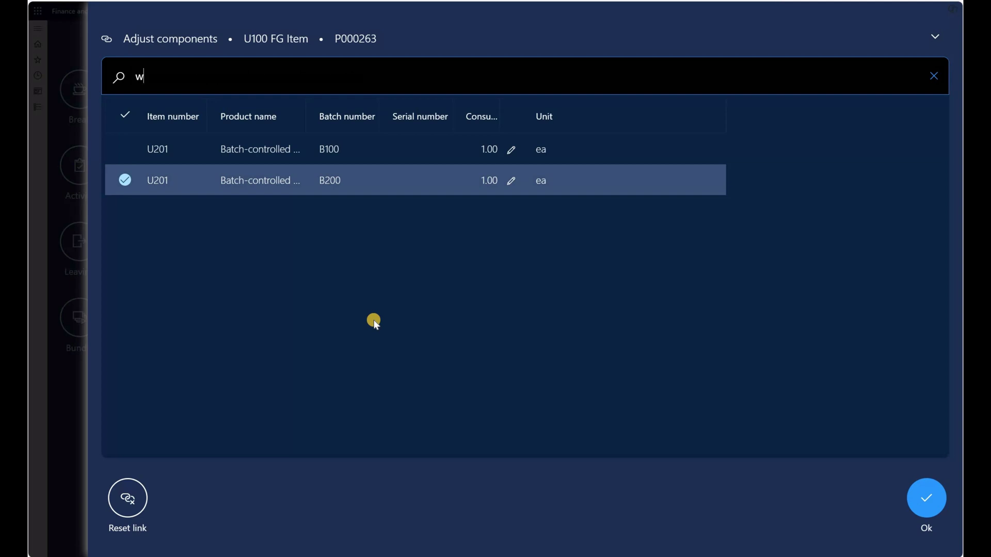
type("rong batch")
key("Return")
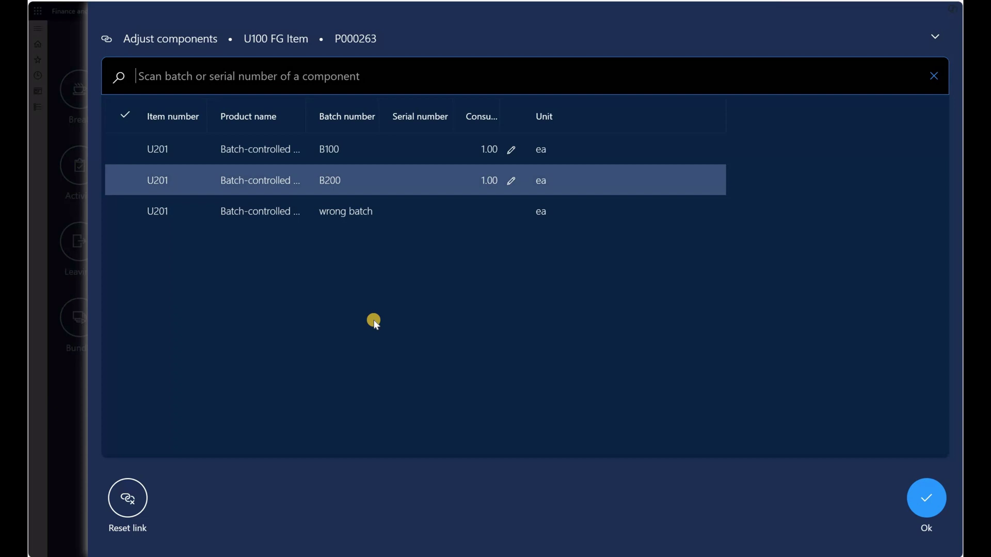
left_click(926, 498)
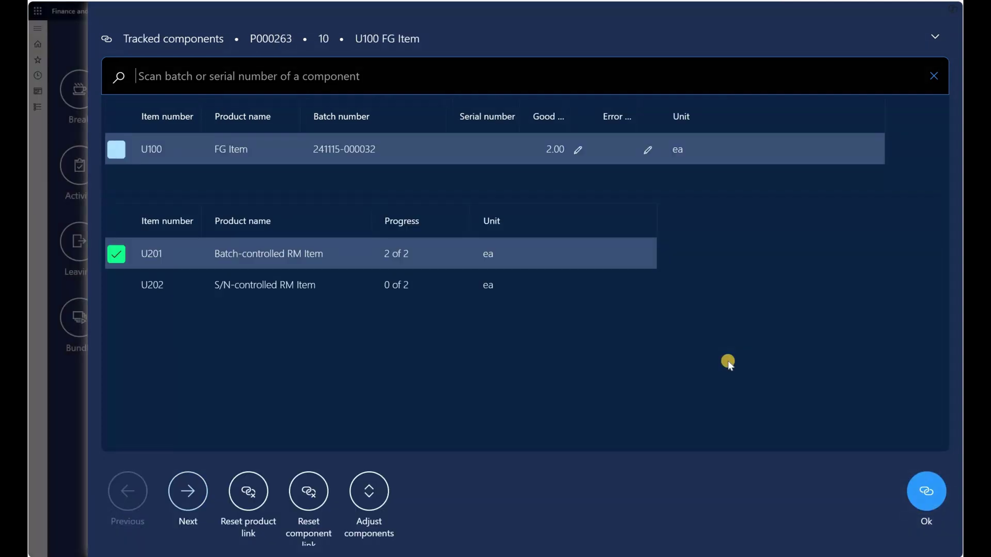
Step: Register serial number S302 for the serial-controlled component U202
left_click(327, 283)
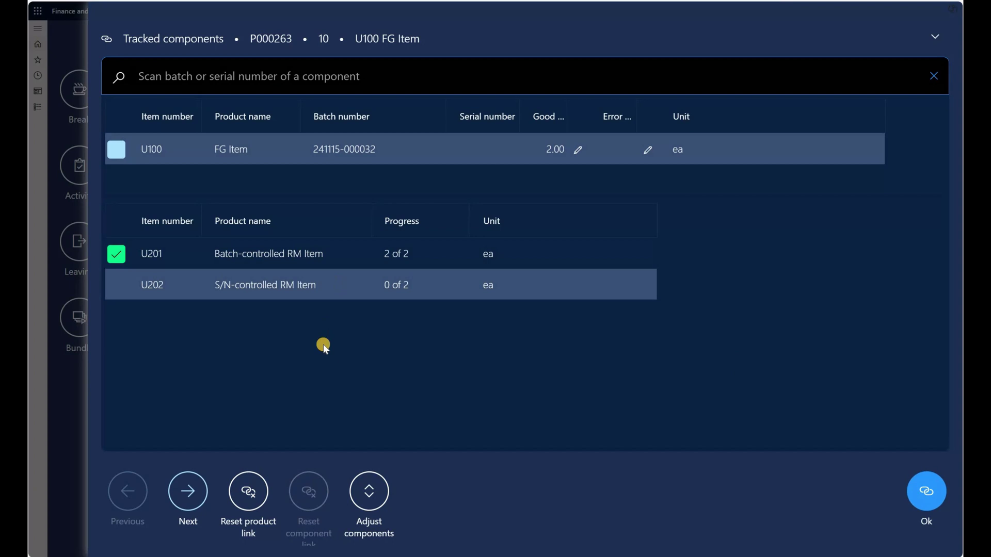
left_click(390, 295)
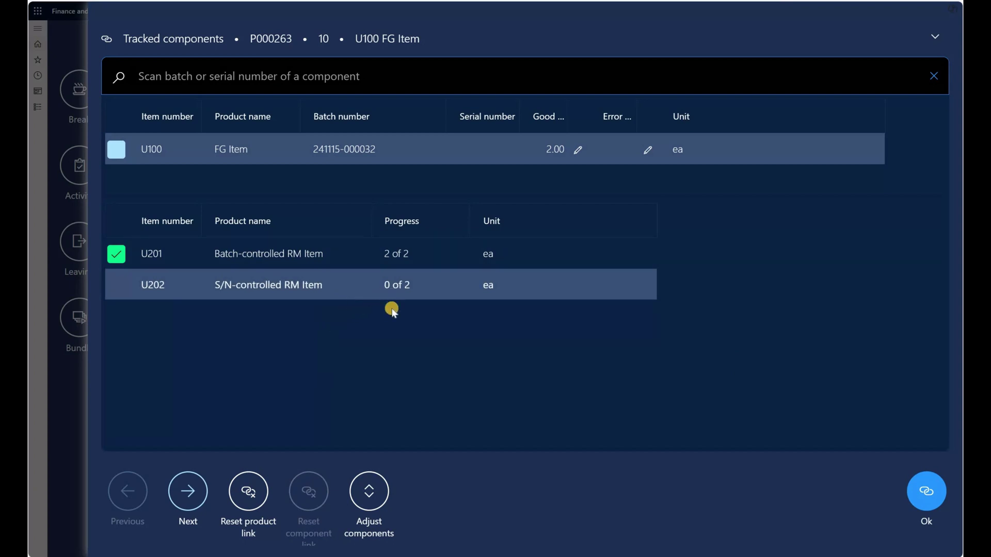
left_click(269, 78)
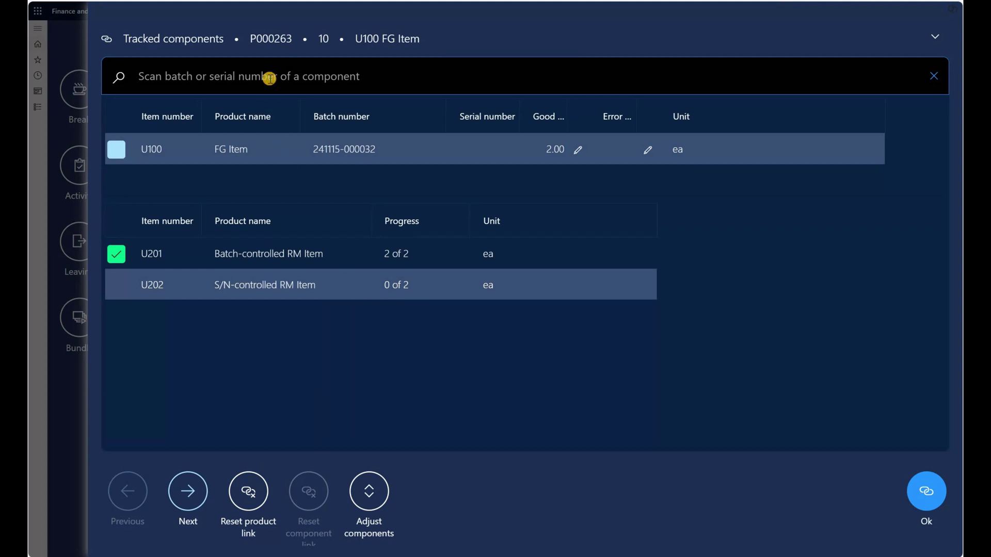
type("S302")
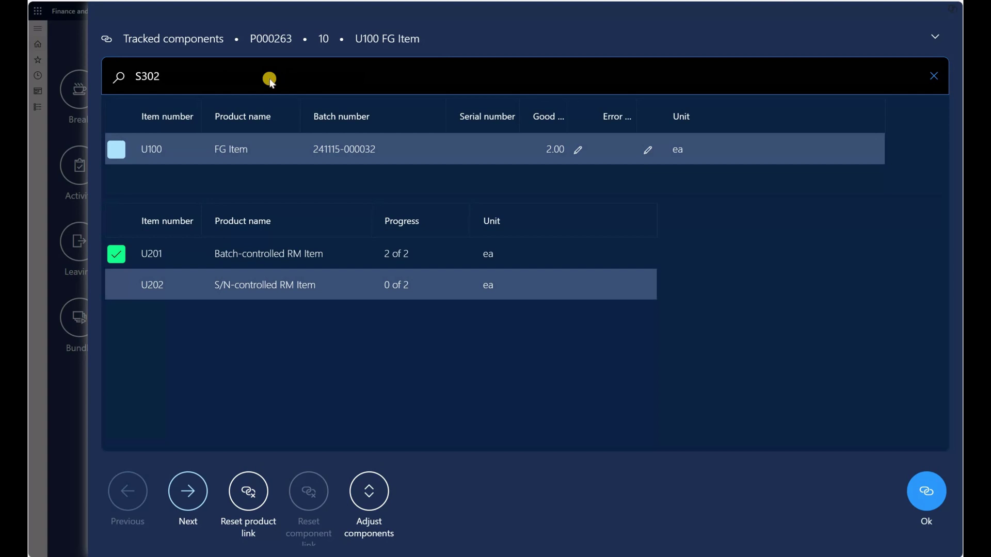
key("Return")
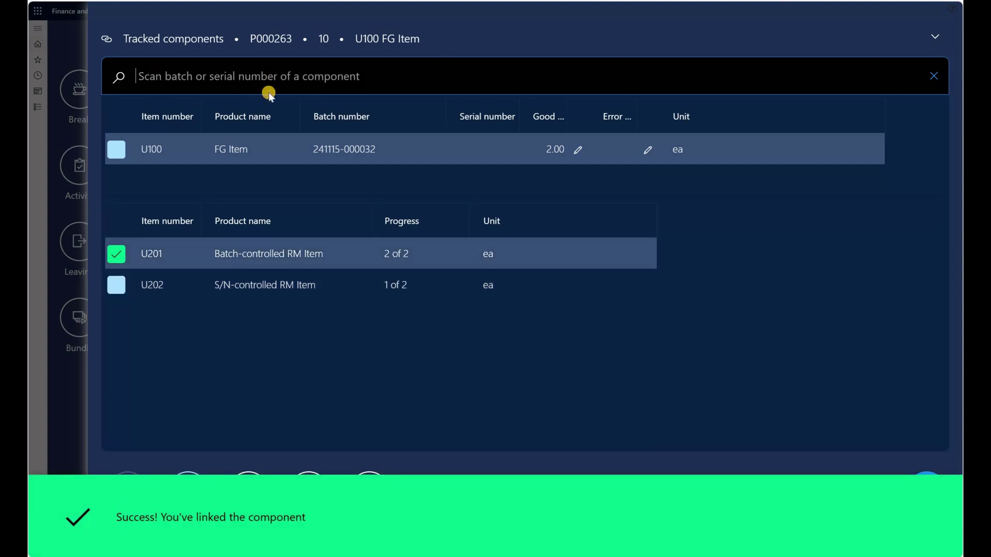
Step: Register serial number S303 for component U202 as well
left_click(273, 291)
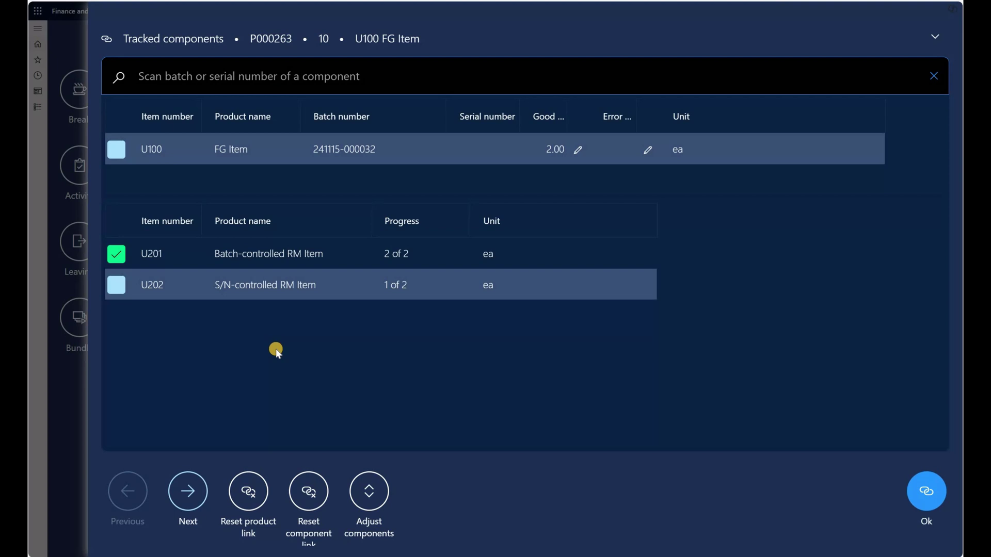
left_click(274, 83)
type("S303")
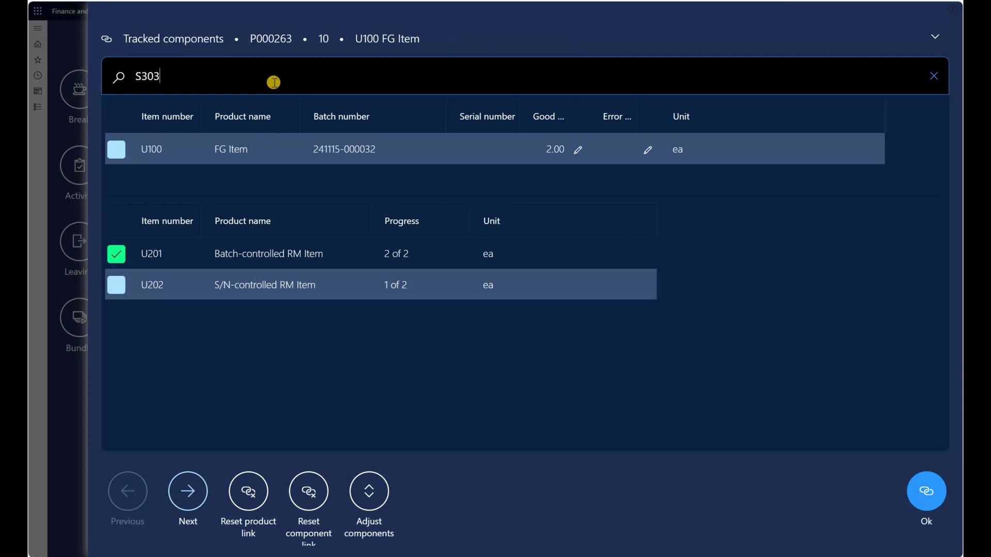
key("Return")
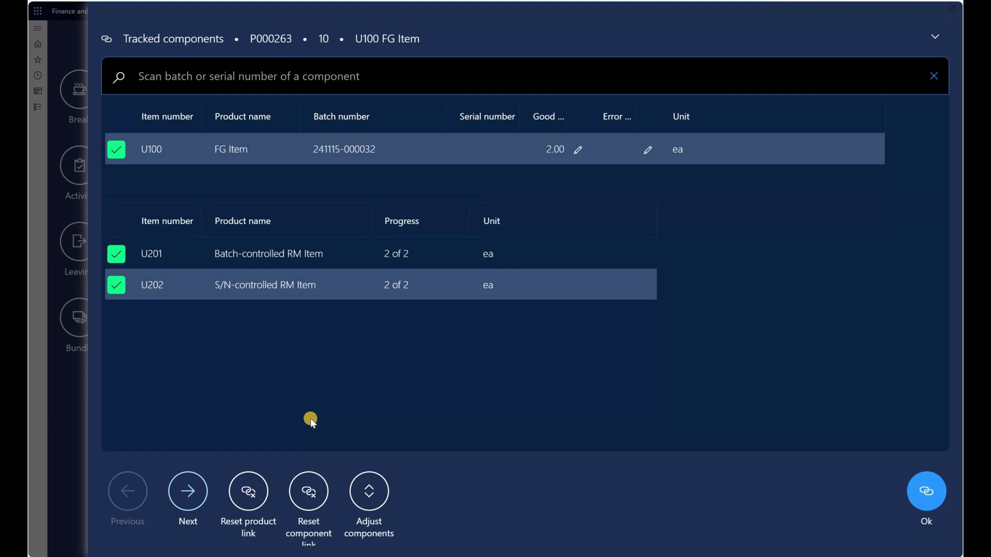
Step: Try to register the additional serial number S301 for component U202
left_click(317, 70)
type("S301")
key("Return")
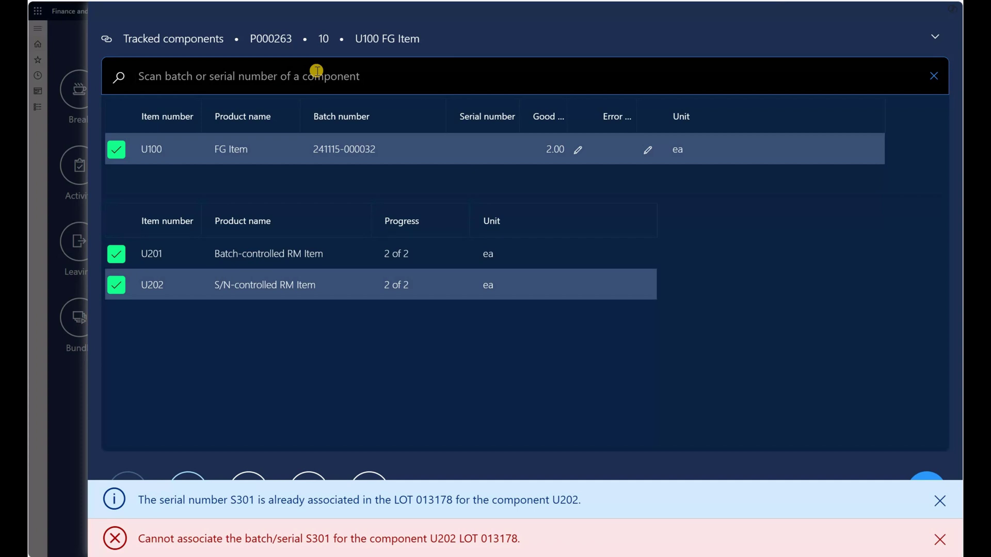
left_click(936, 539)
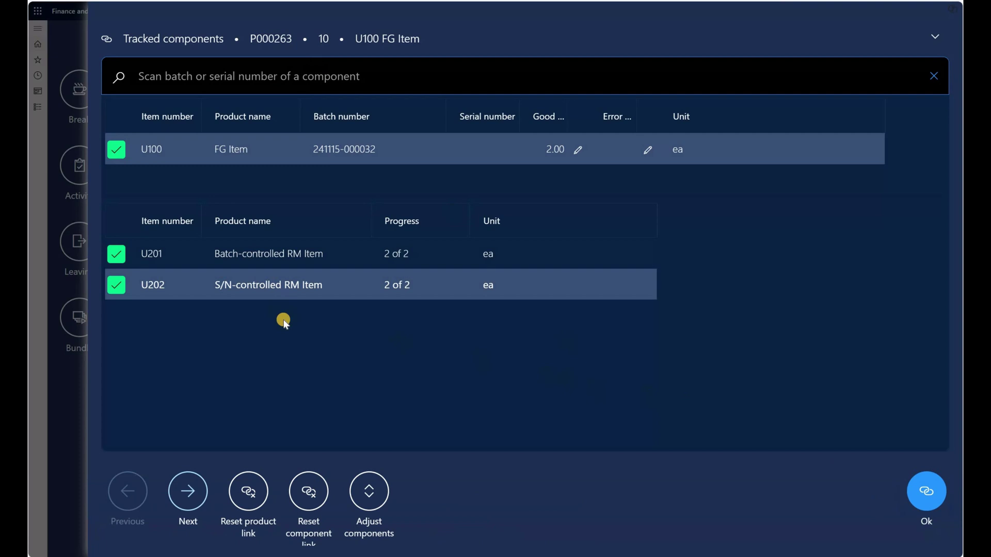
Step: Bring up the component adjustments for U202 and register a serial number named "wrong SN"
left_click(374, 490)
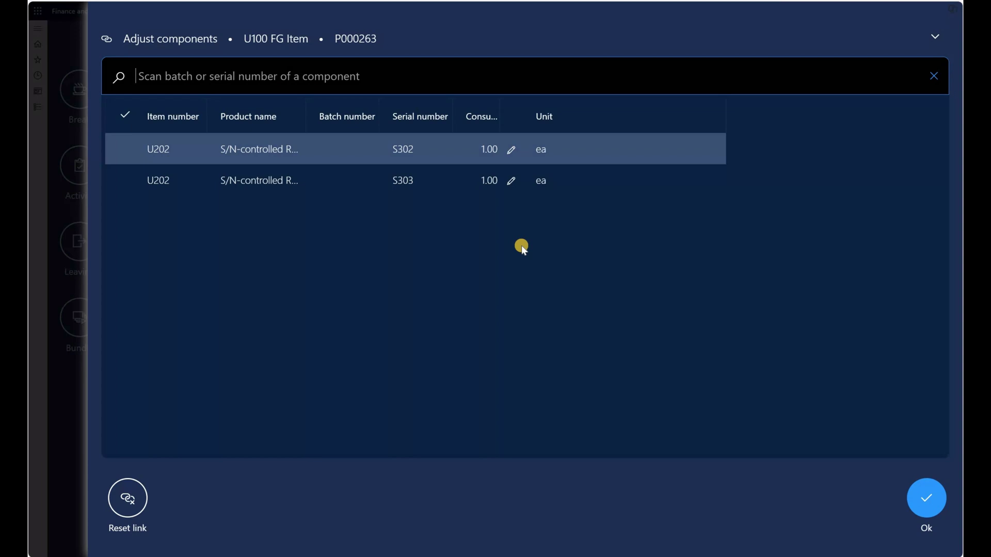
type("wrong SN")
key("Return")
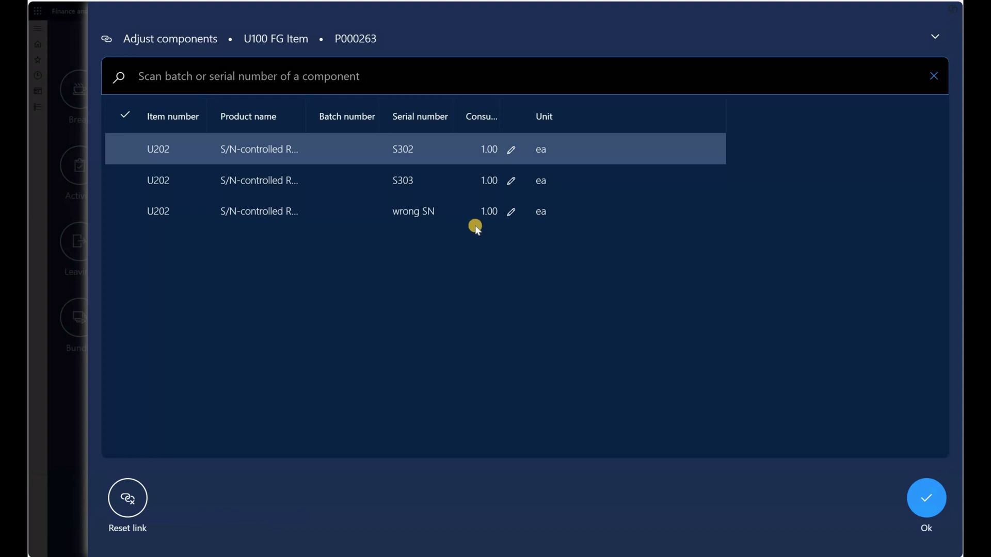
Step: Reset the link of serial number "wrong SN" for component U202 and confirm the component adjustments
left_click(416, 212)
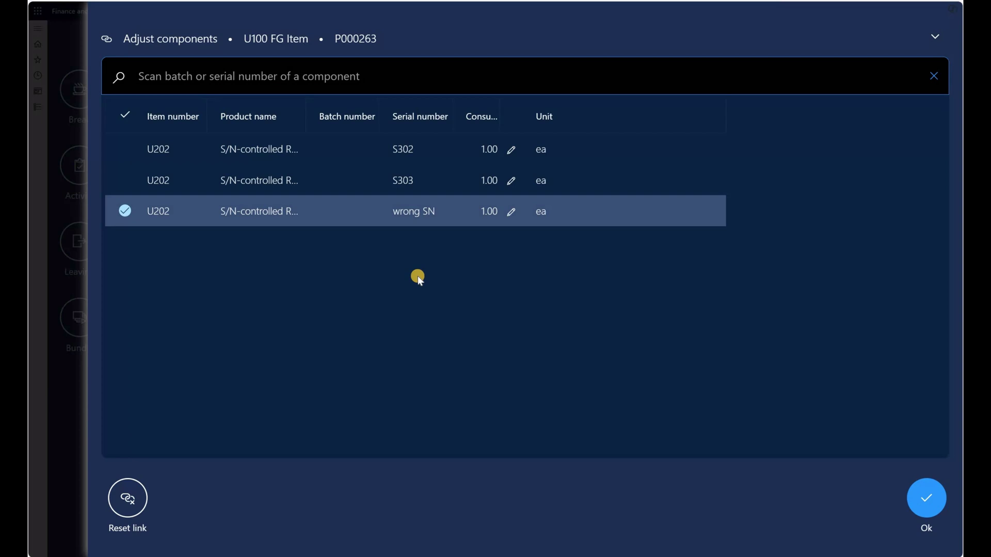
left_click(128, 499)
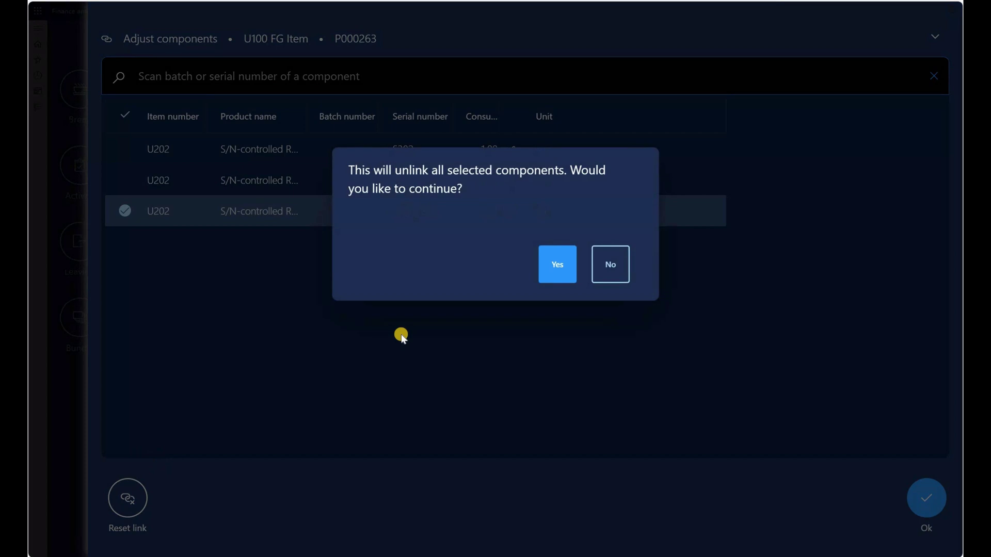
left_click(558, 262)
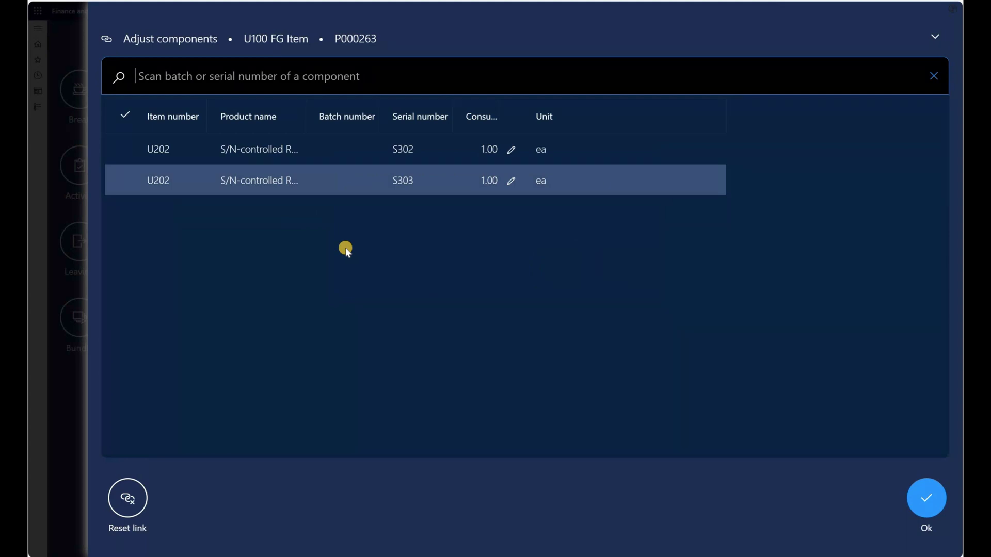
left_click(927, 497)
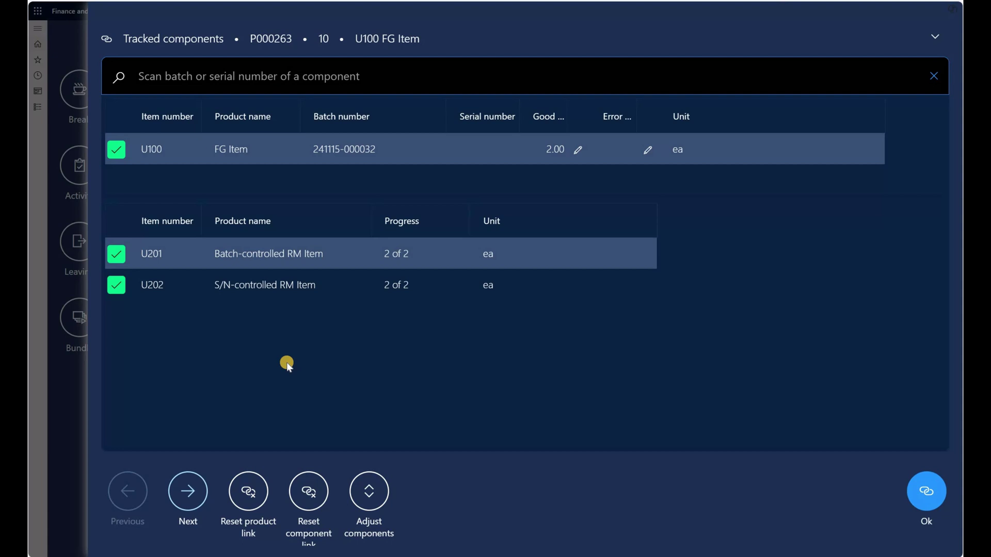
left_click(929, 494)
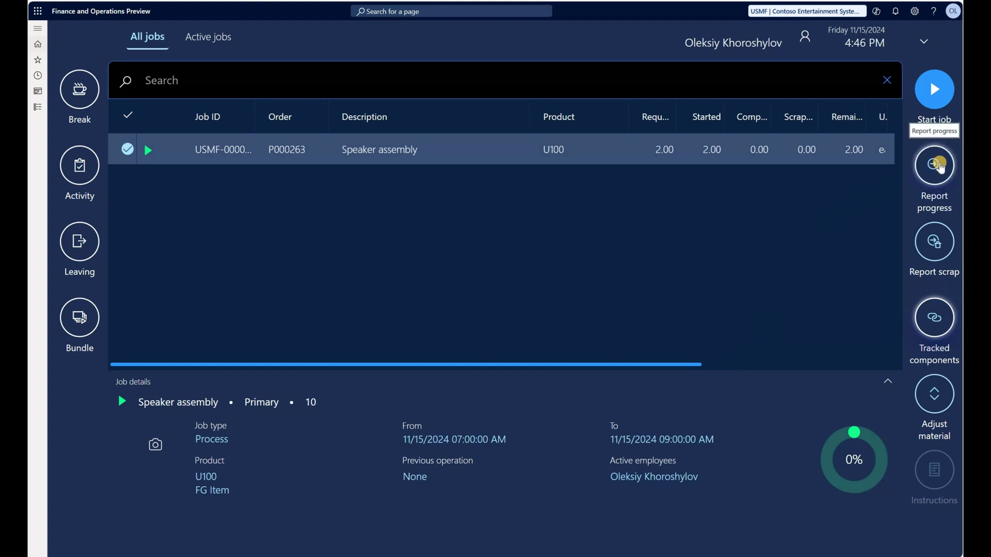
left_click(939, 165)
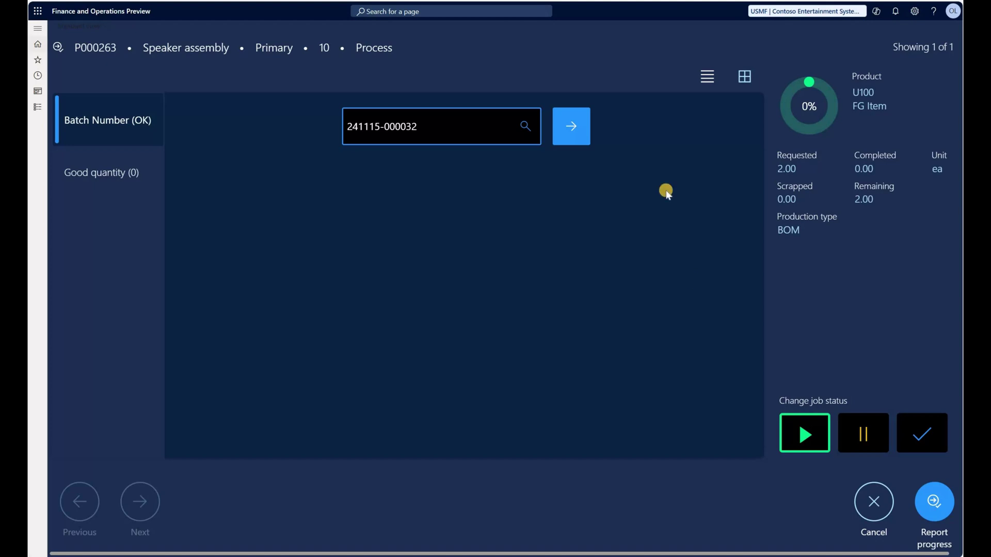
left_click(568, 139)
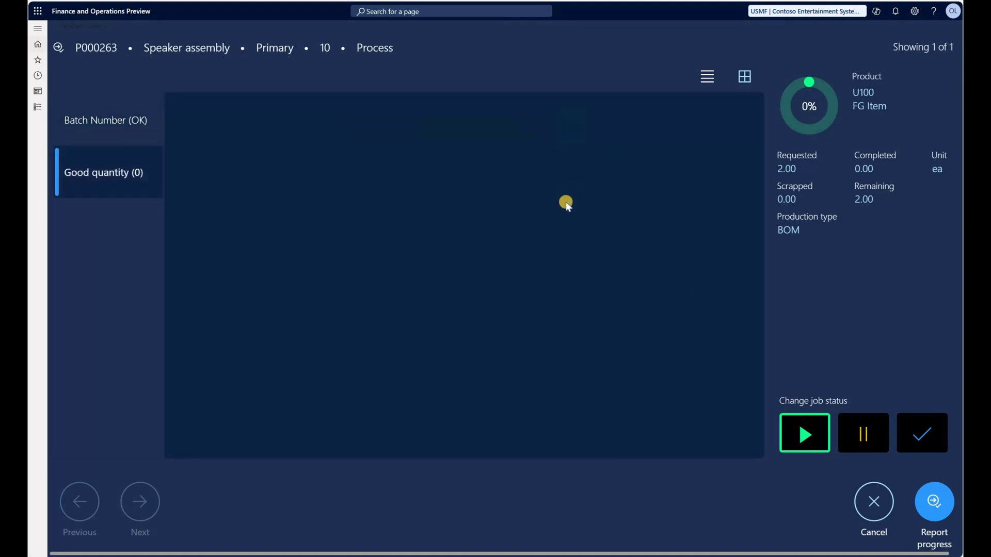
type("241115-000032")
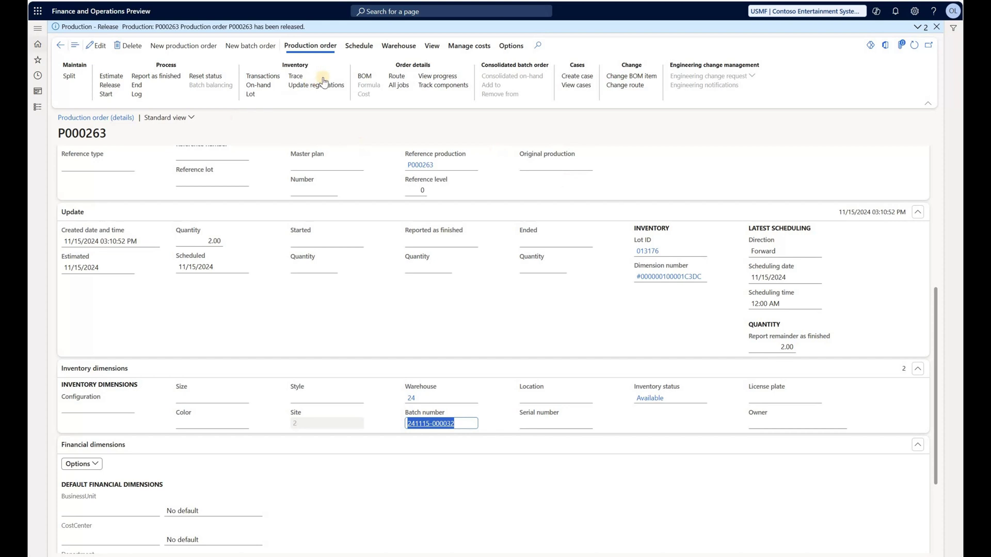
Step: Check the inventory dimensions on the line of production order P000263's report as finished journal and return to the order
left_click(432, 48)
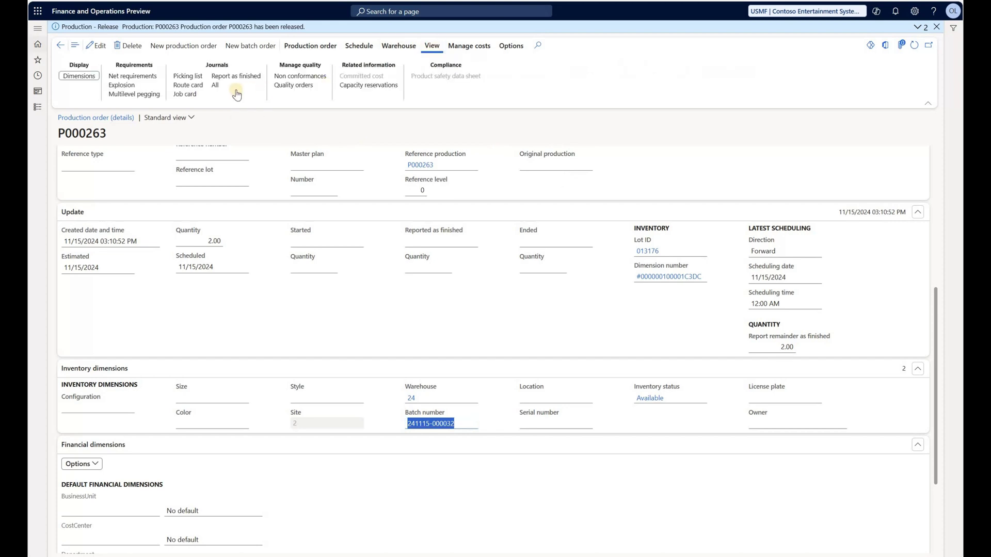
left_click(235, 88)
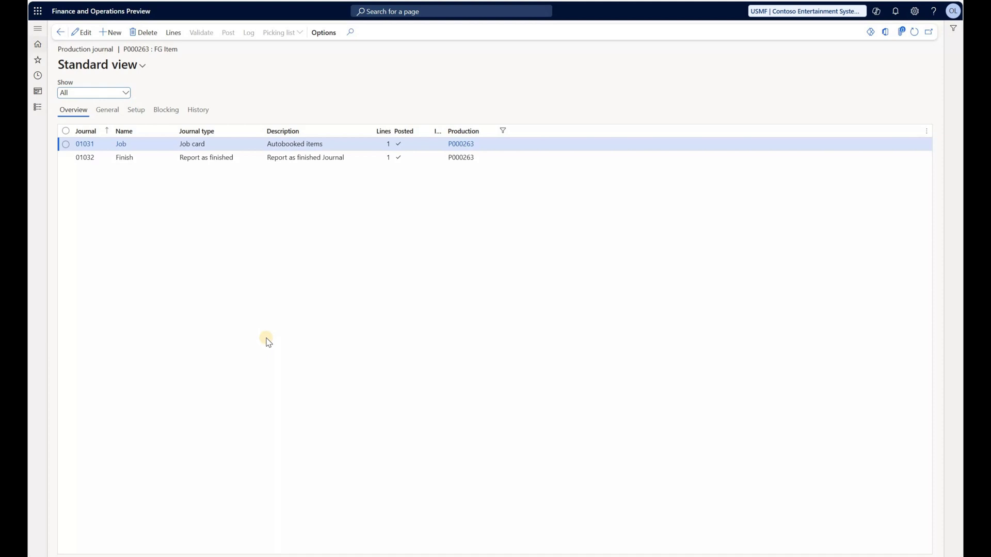
left_click(331, 160)
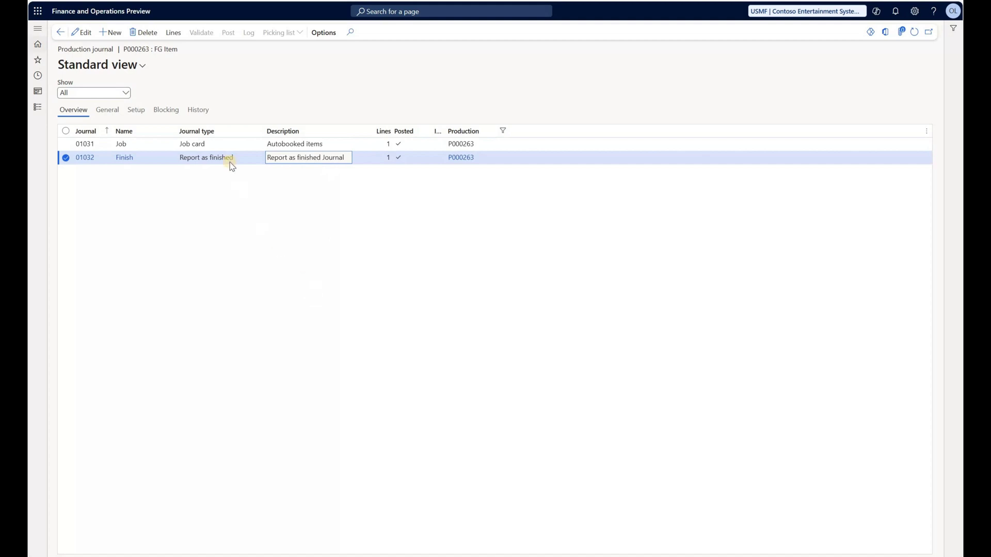
left_click(220, 180)
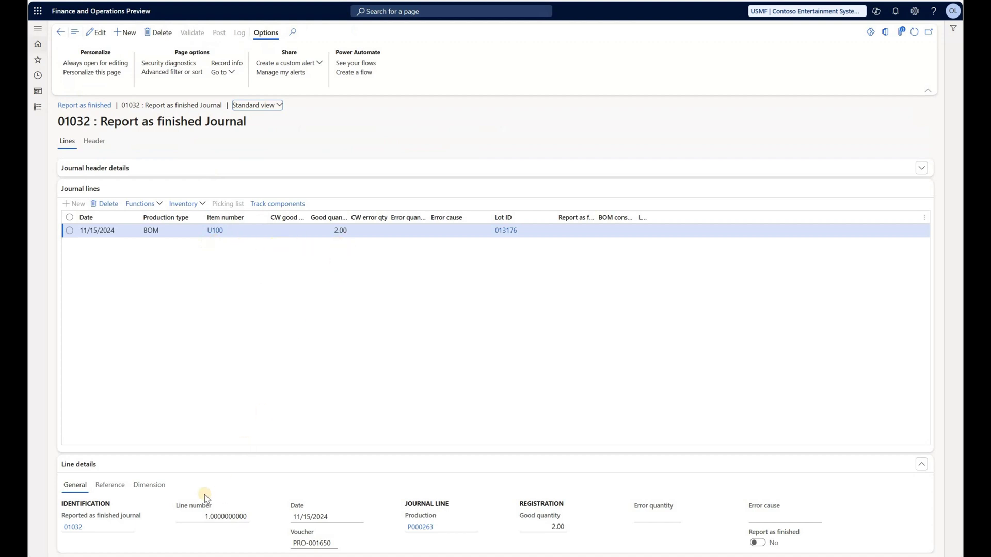
left_click(162, 491)
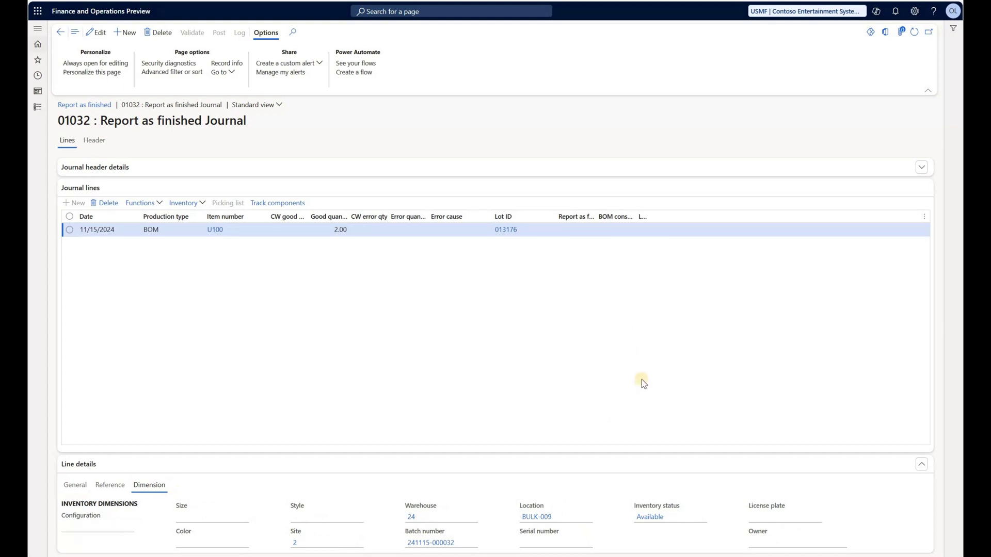
key("Escape")
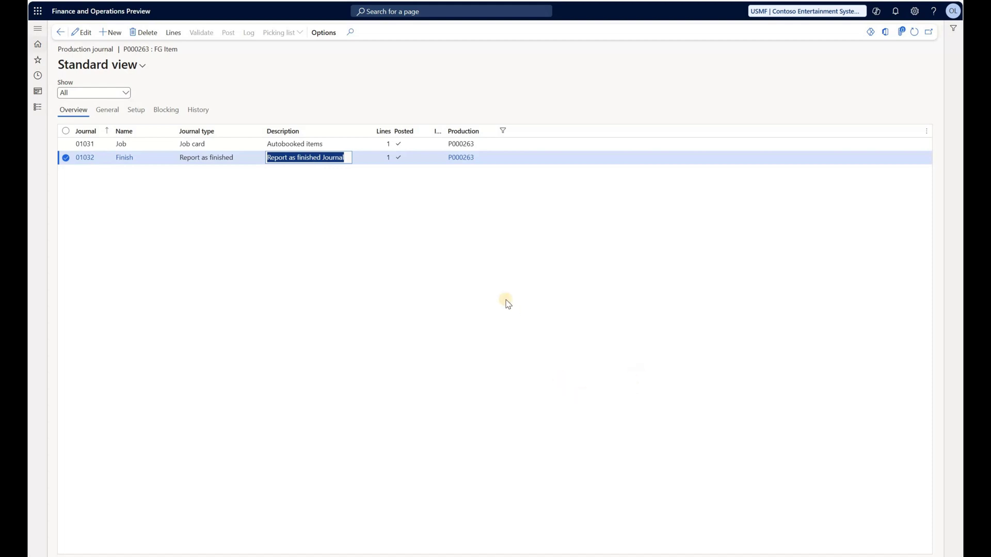
key("Escape")
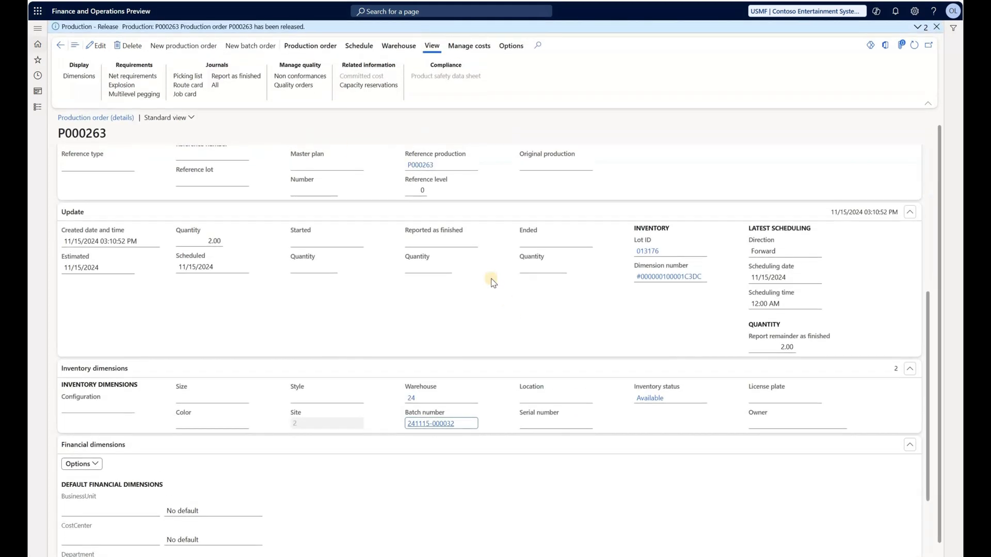
Step: Open the tracked components of production order P000263 and view the associations of finished product U100
left_click(313, 48)
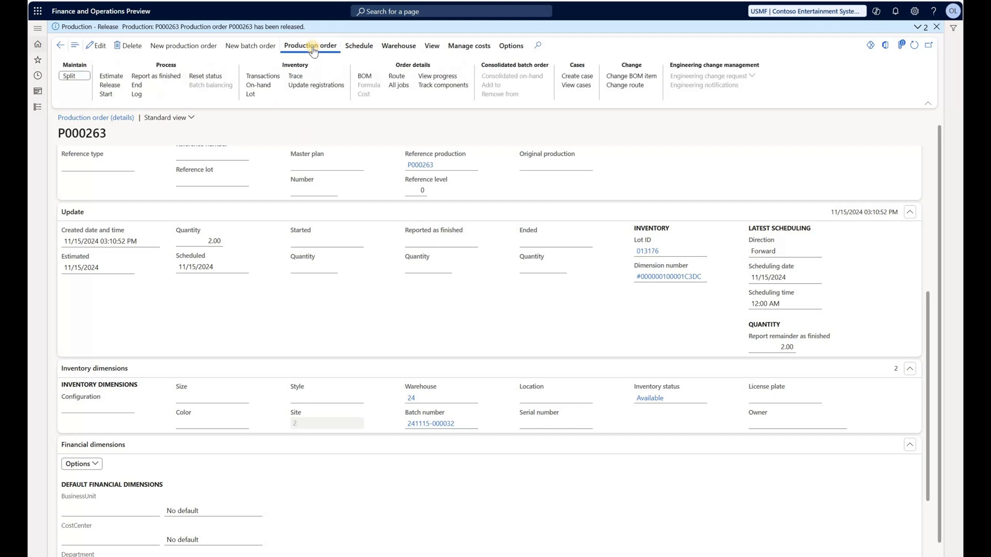
left_click(458, 86)
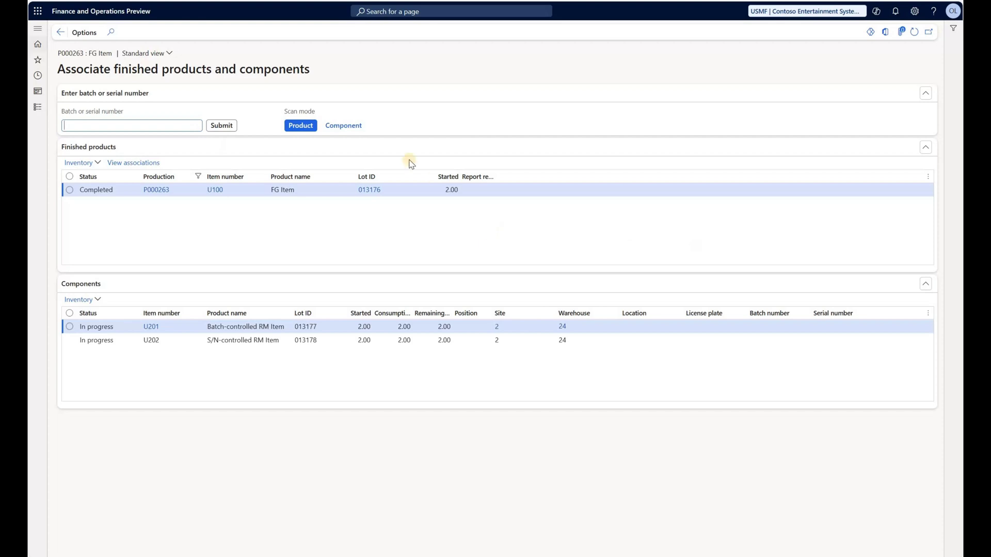
left_click(145, 164)
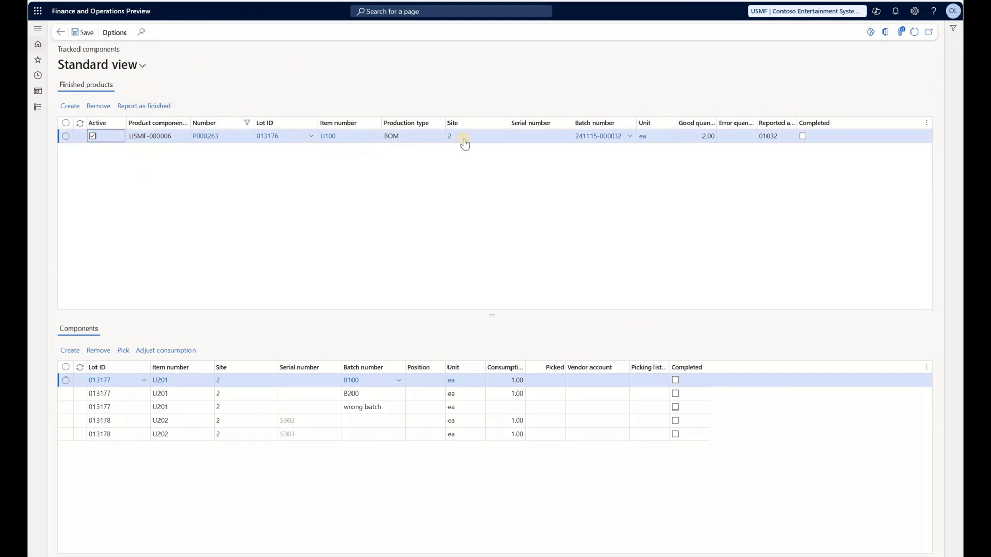
left_click(564, 138)
left_click(72, 107)
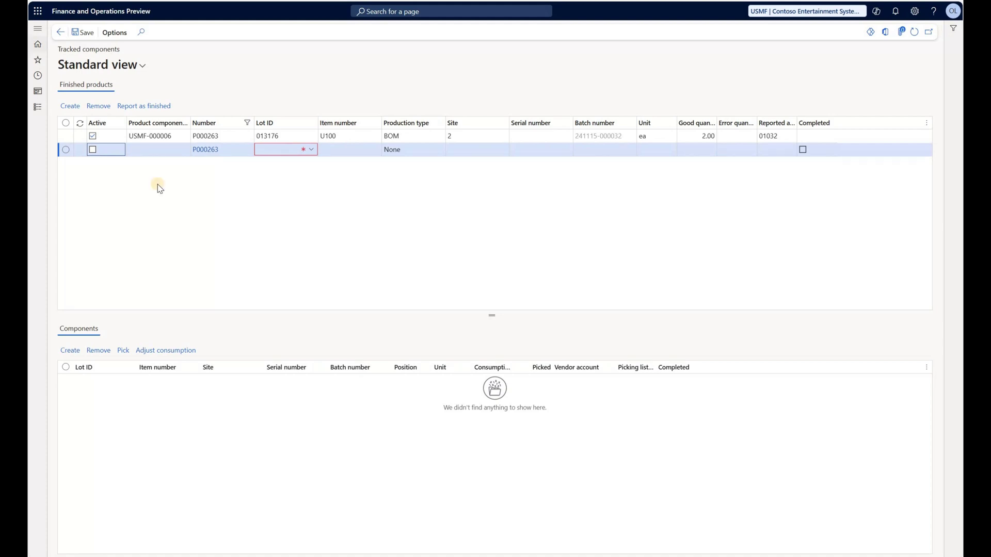
left_click(99, 107)
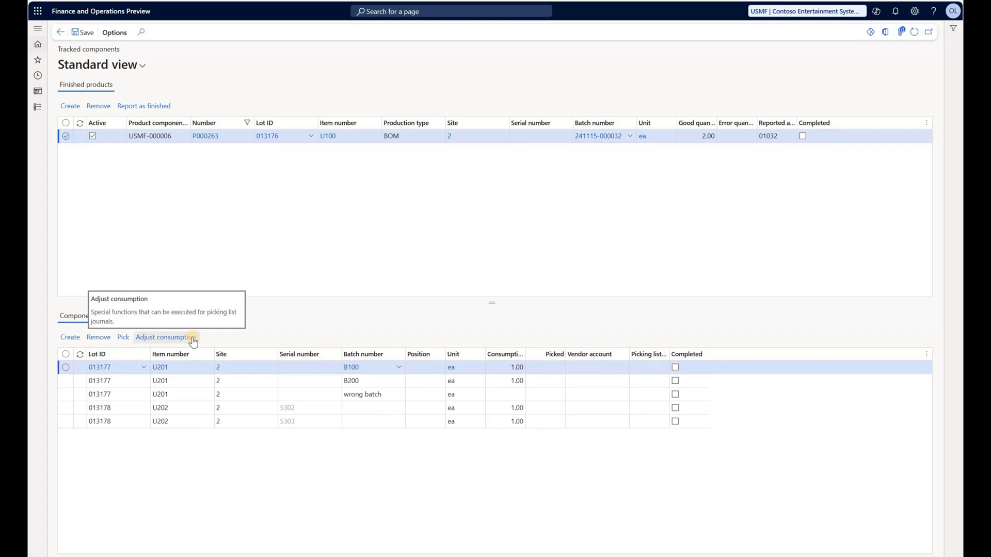
Step: Pick the registered batches and serial numbers of components U201 and U202 for product U100
left_click(124, 338)
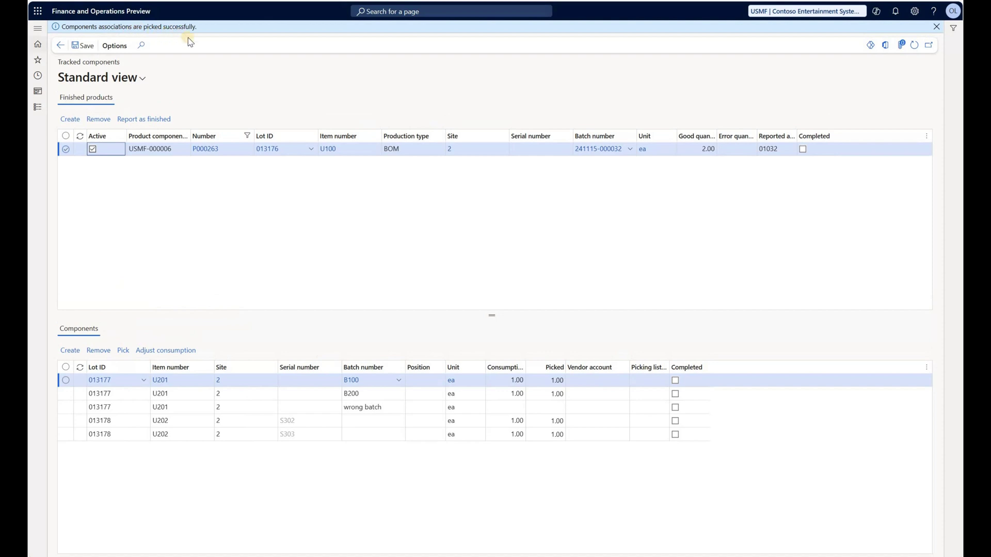
left_click(560, 413)
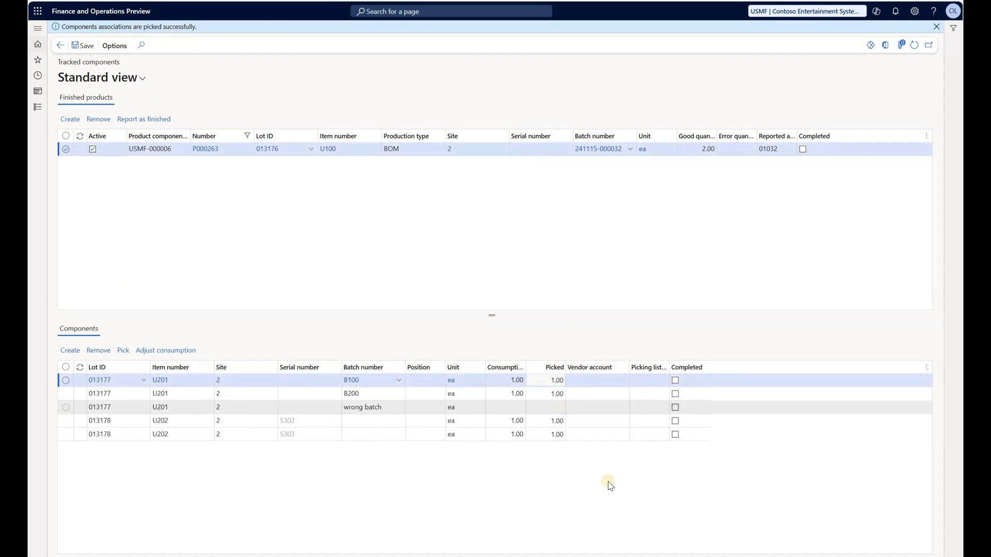
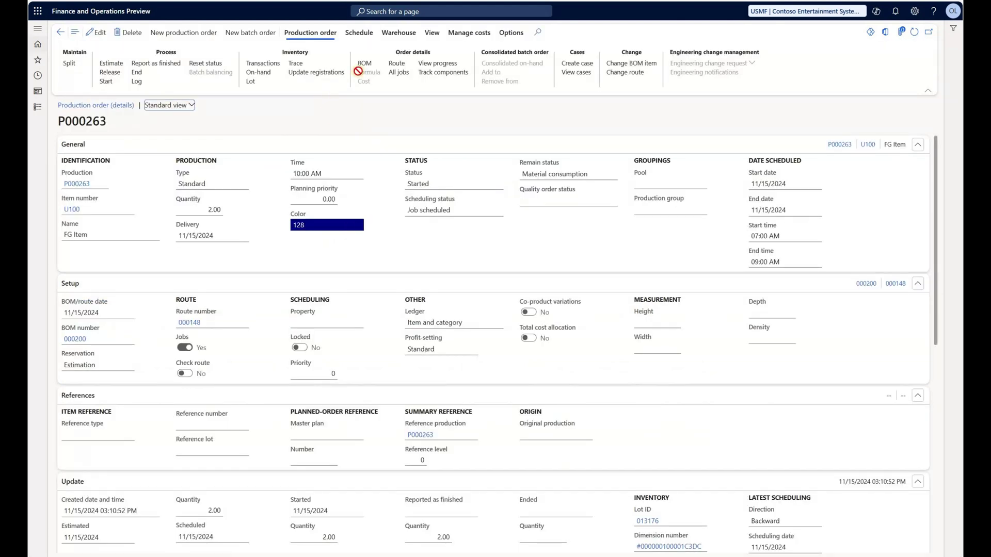
Step: Check batch numbers, locations and license plates in component U201's inventory transactions from the order's BOM, and return to the BOM lines
left_click(362, 65)
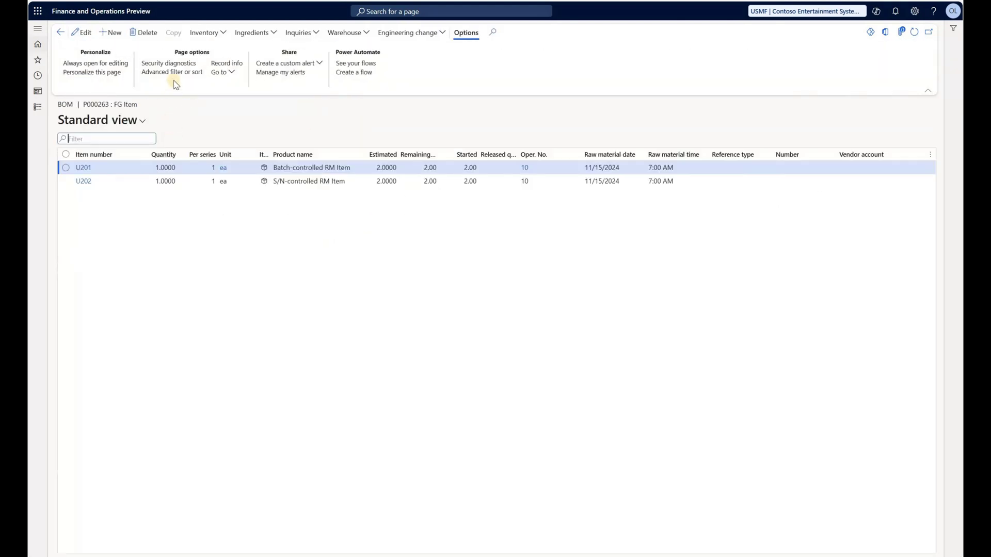
left_click(204, 33)
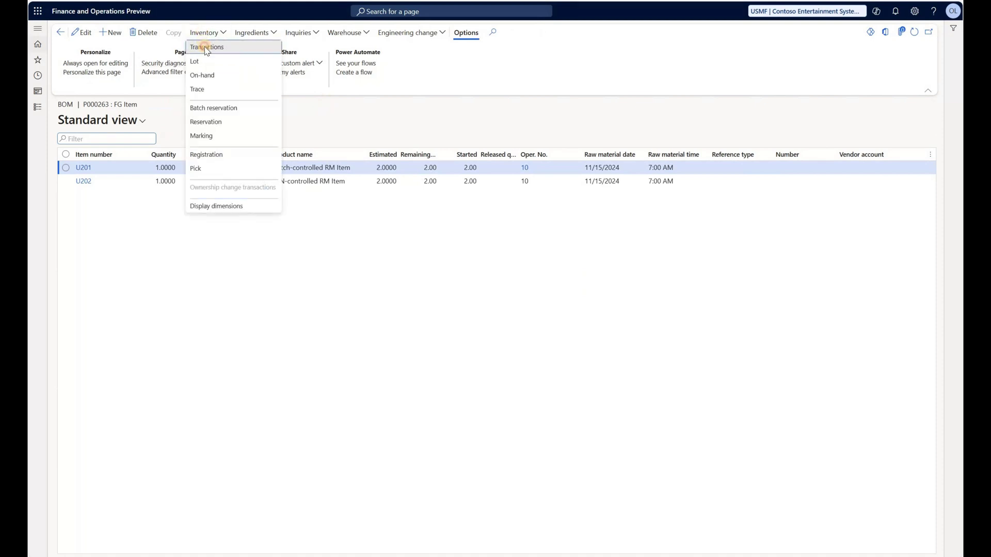
left_click(205, 47)
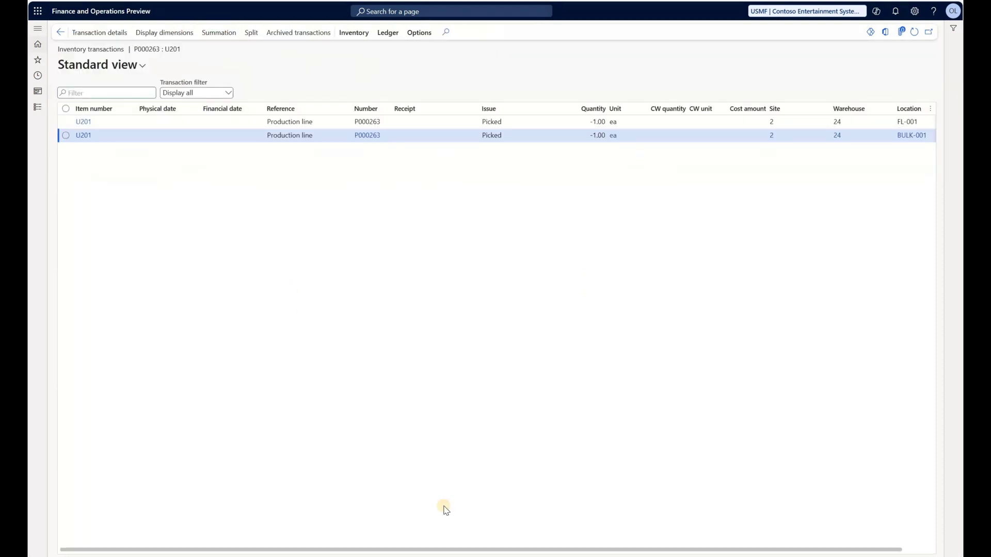
left_click_drag(454, 550, 793, 425)
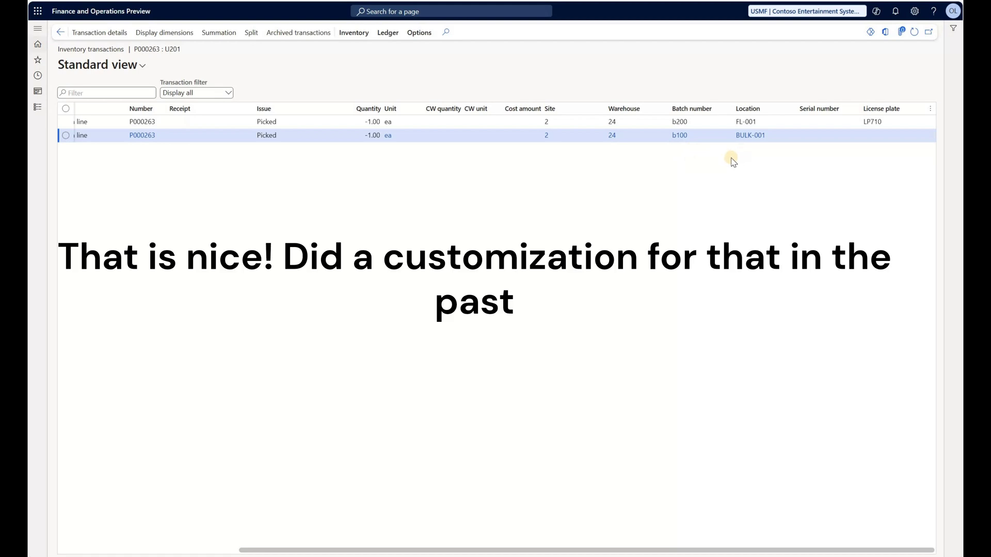
left_click(809, 123)
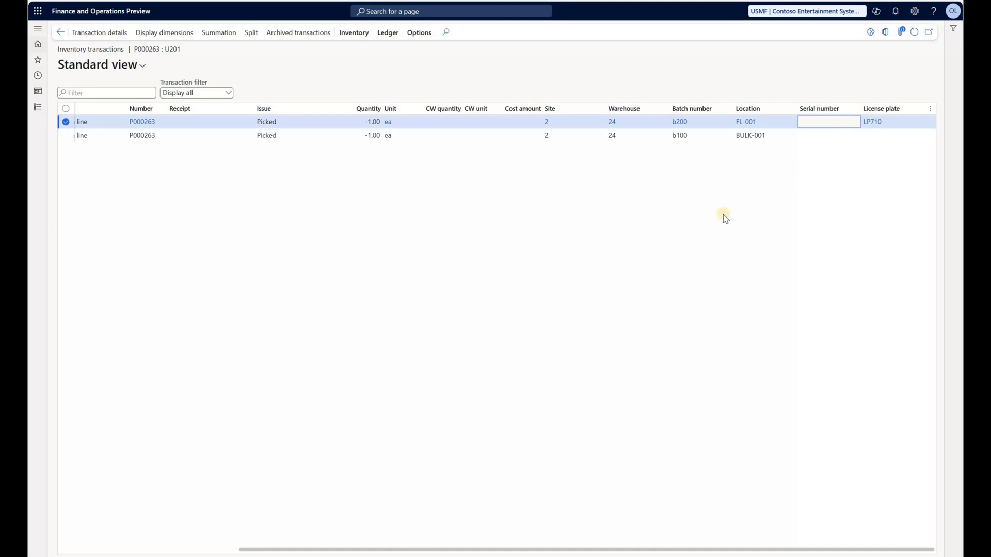
key("Escape")
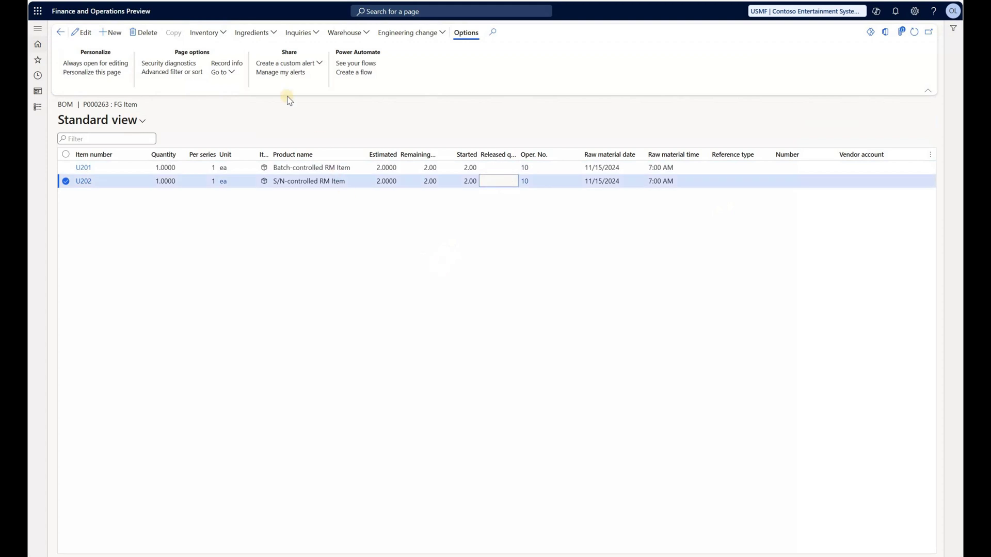
Step: Check serial numbers, locations and license plates in the inventory transactions of BOM component U202
left_click(227, 34)
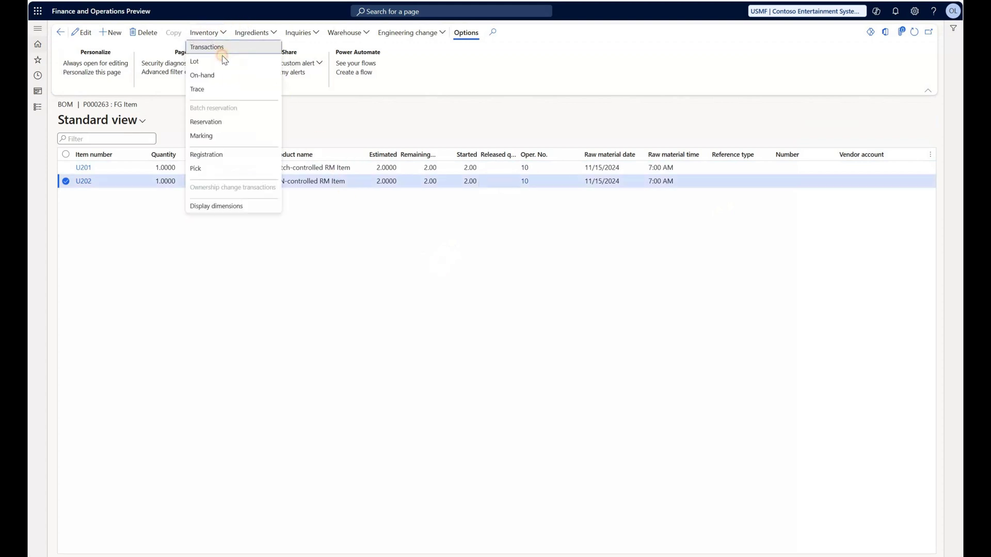
left_click(222, 50)
scroll(644, 433, "right", 5)
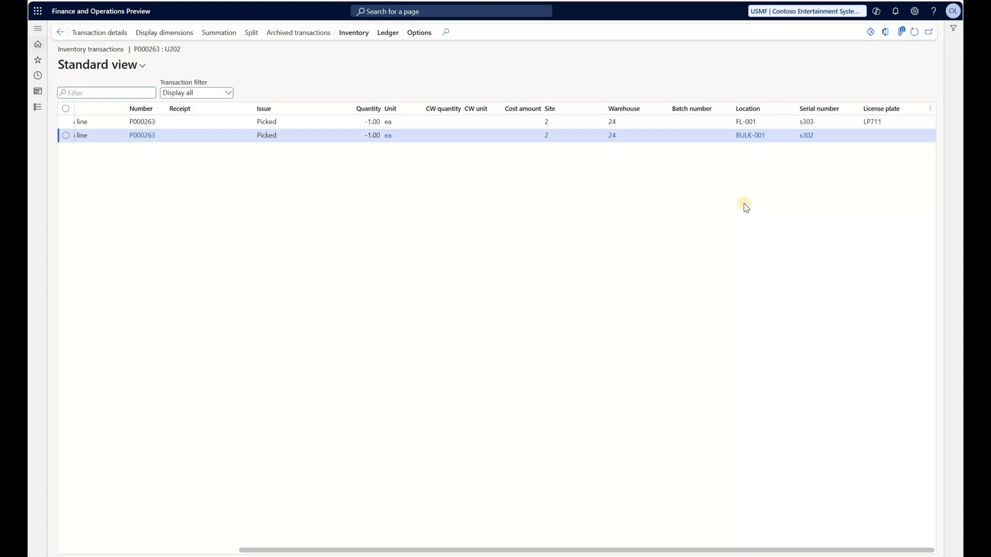
left_click(720, 124)
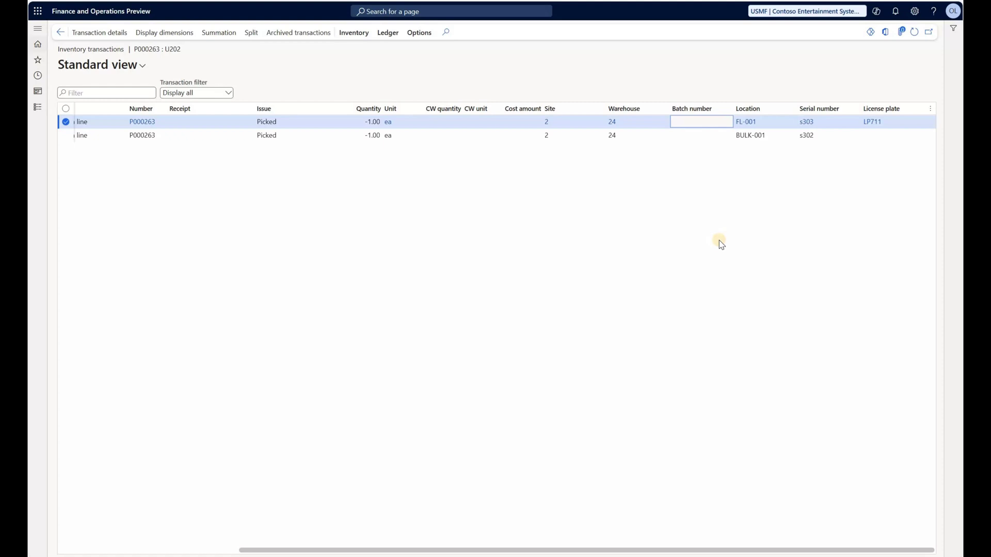
key("Tab")
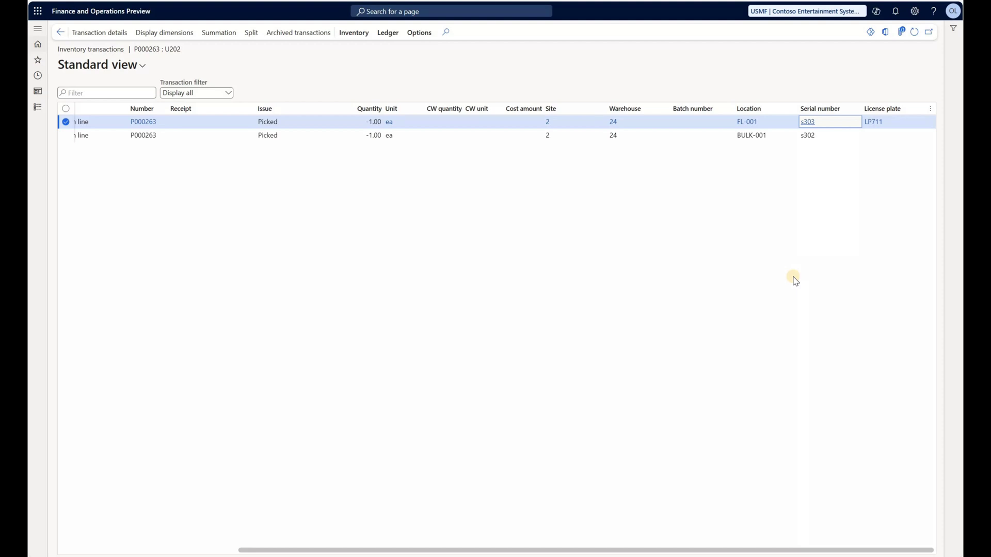
Step: Return to the details of production order P000263 and look for its production journals
left_click(59, 32)
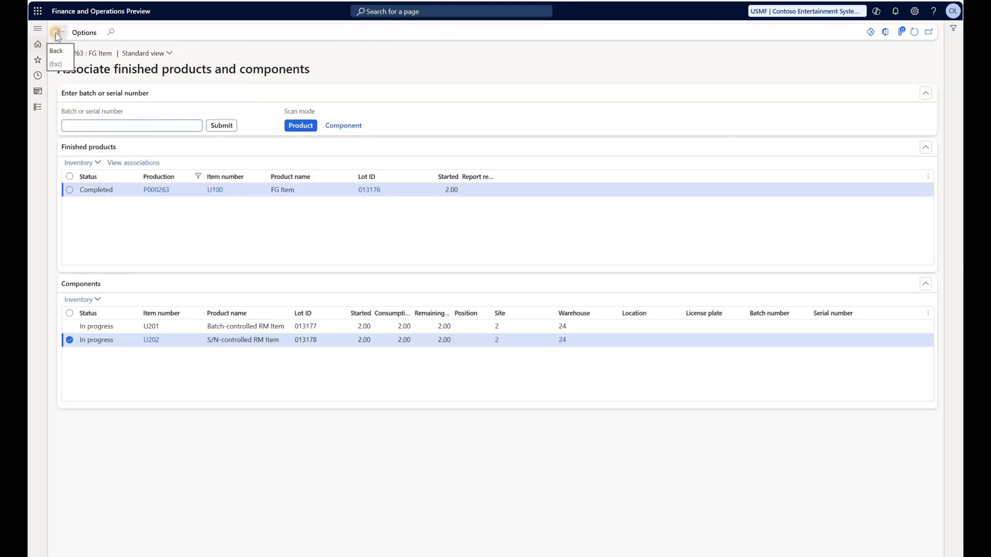
left_click(57, 34)
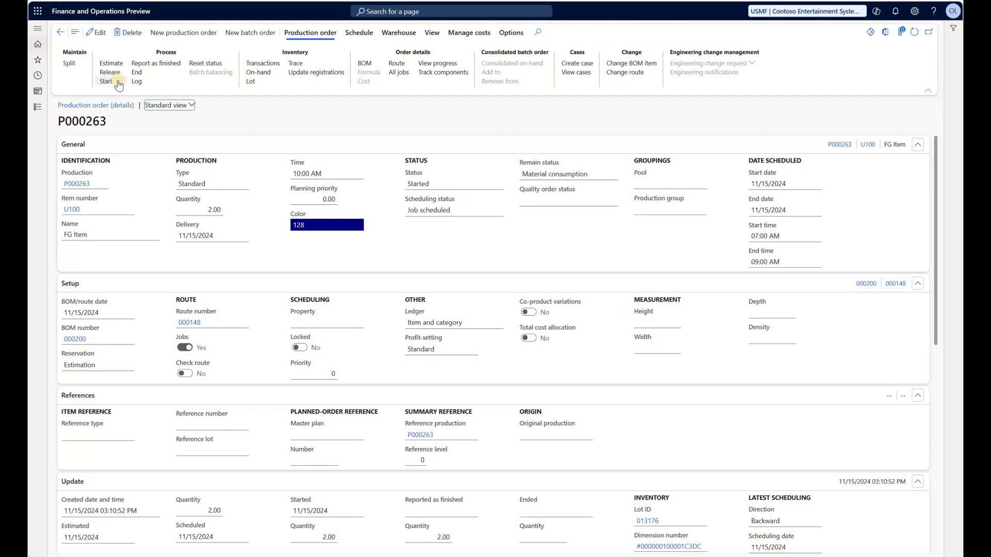
left_click(433, 34)
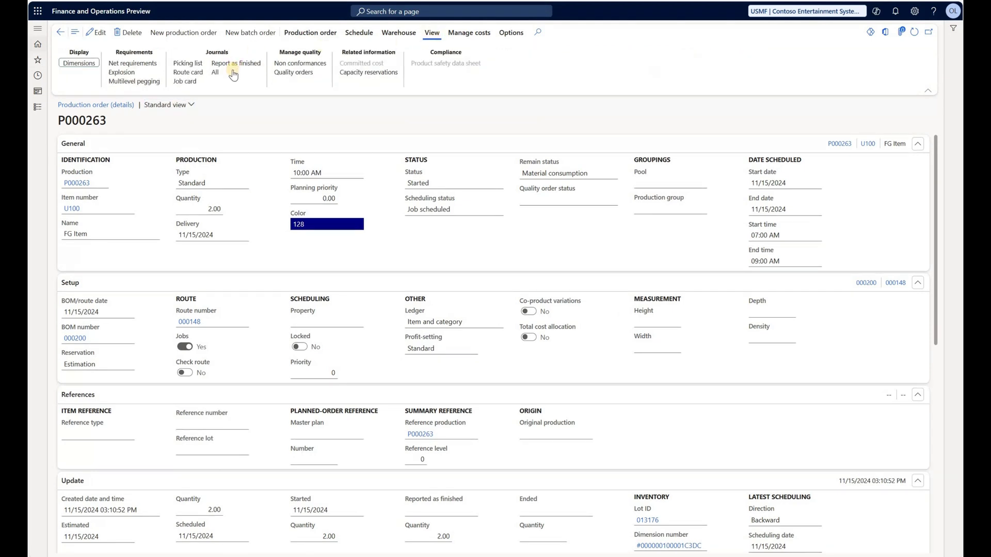
left_click(250, 107)
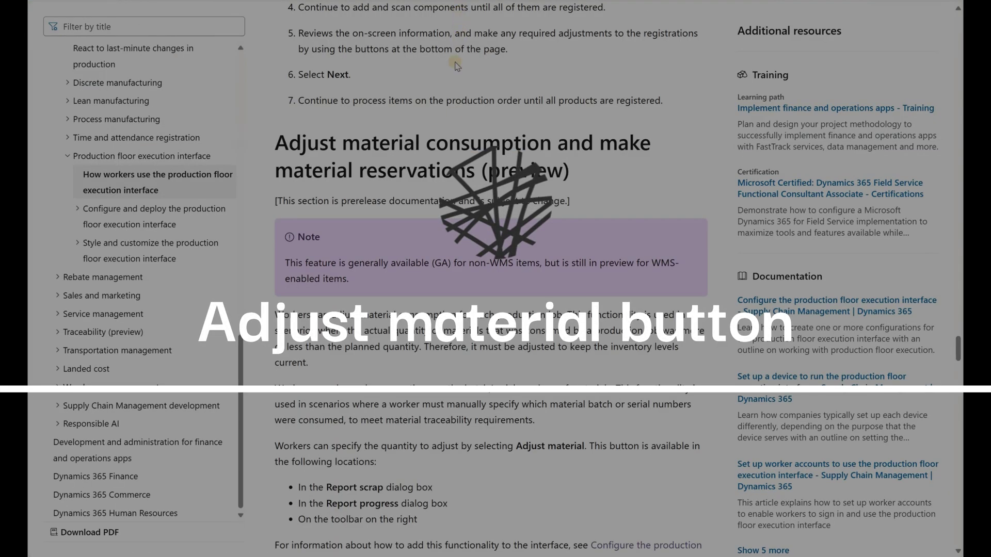
Step: Read the documentation section on adjusting material consumption and making material reservations, including the paragraph on batch/serial reservations
scroll(488, 336, "down", 2)
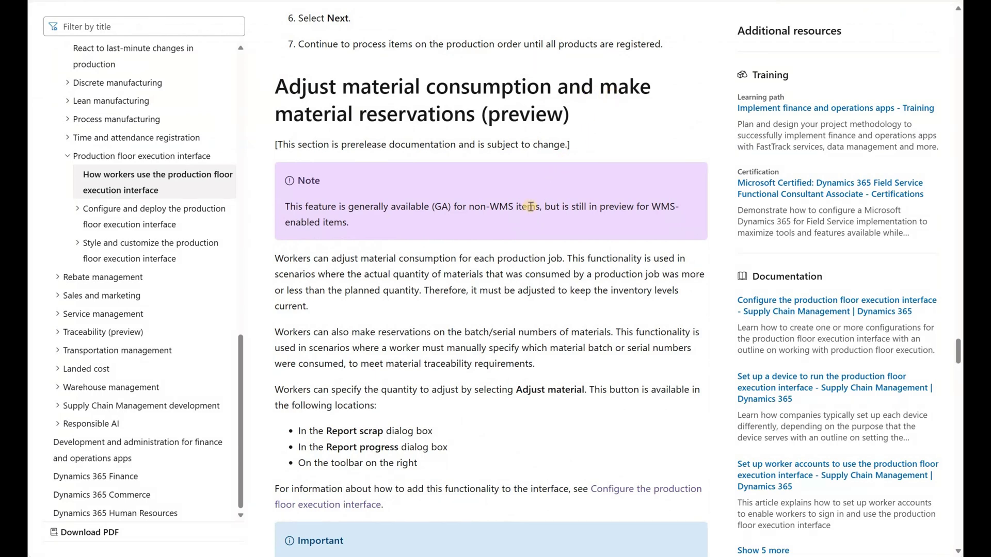
scroll(532, 211, "down", 5)
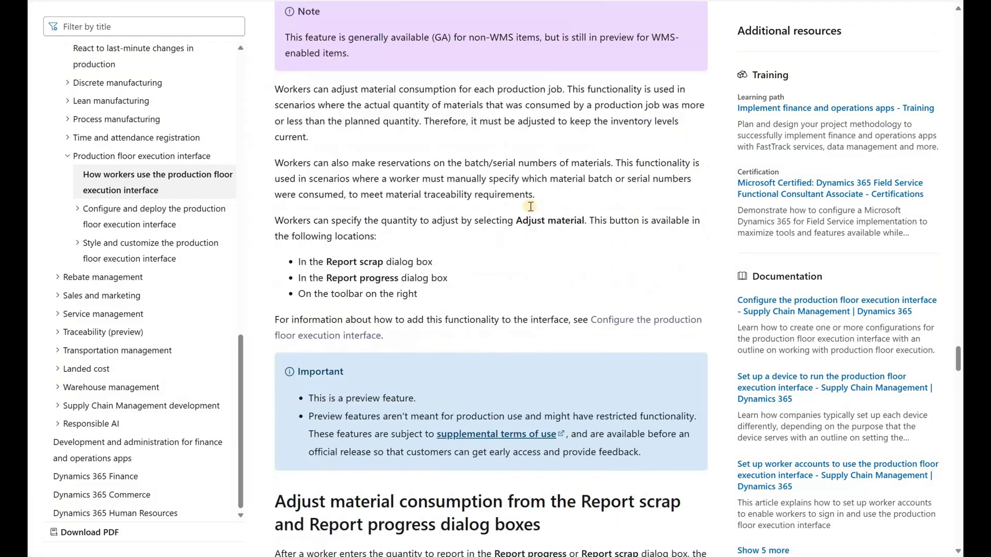
left_click_drag(300, 156, 563, 188)
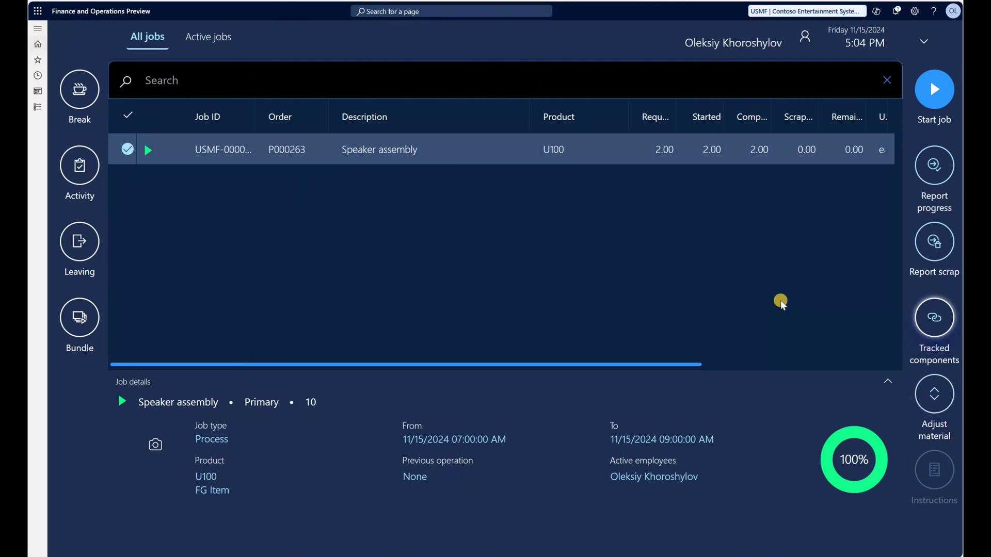
left_click(937, 173)
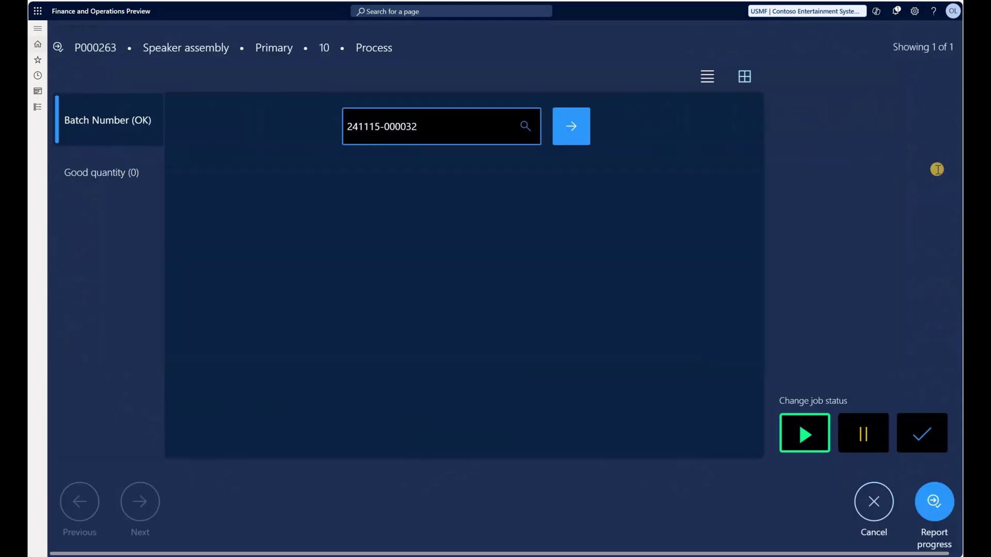
left_click(571, 127)
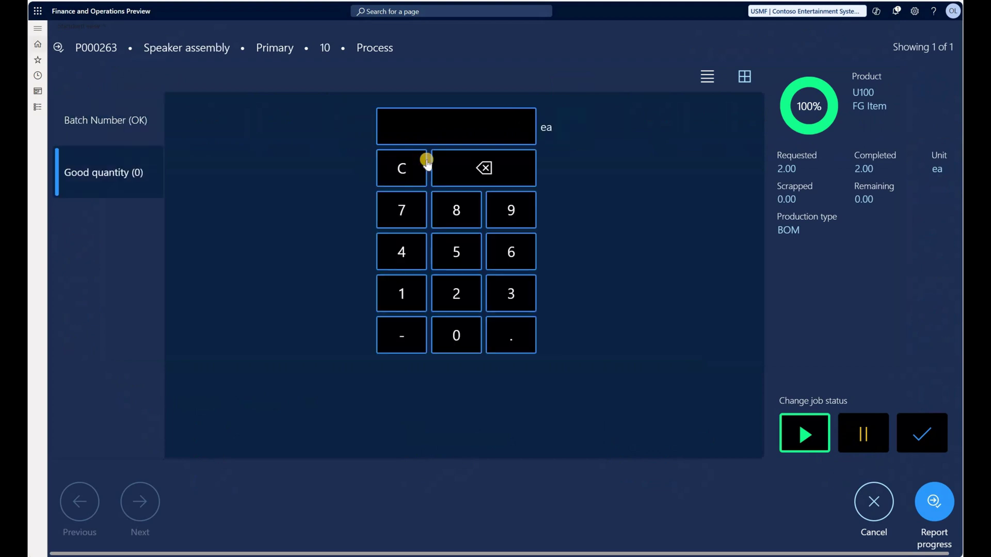
type("1")
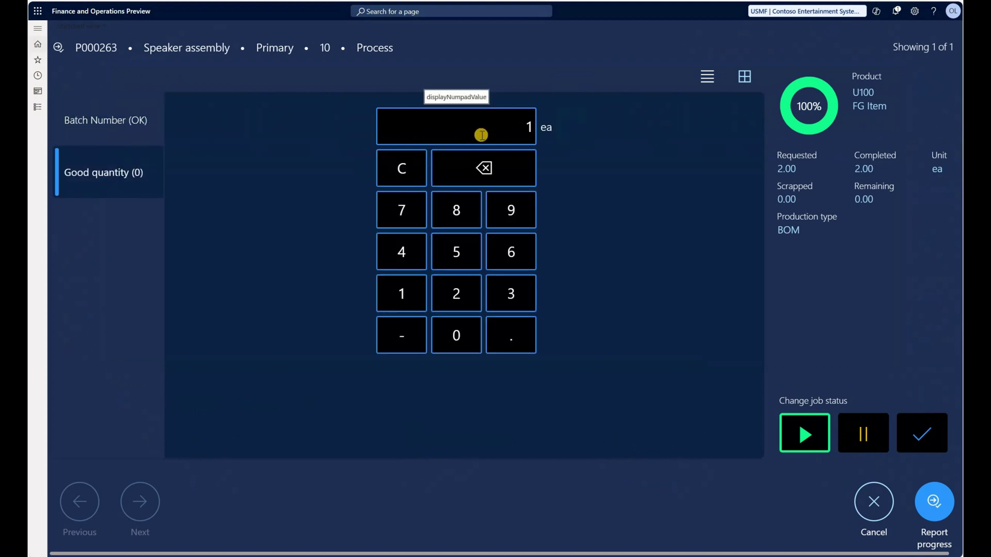
key("Return")
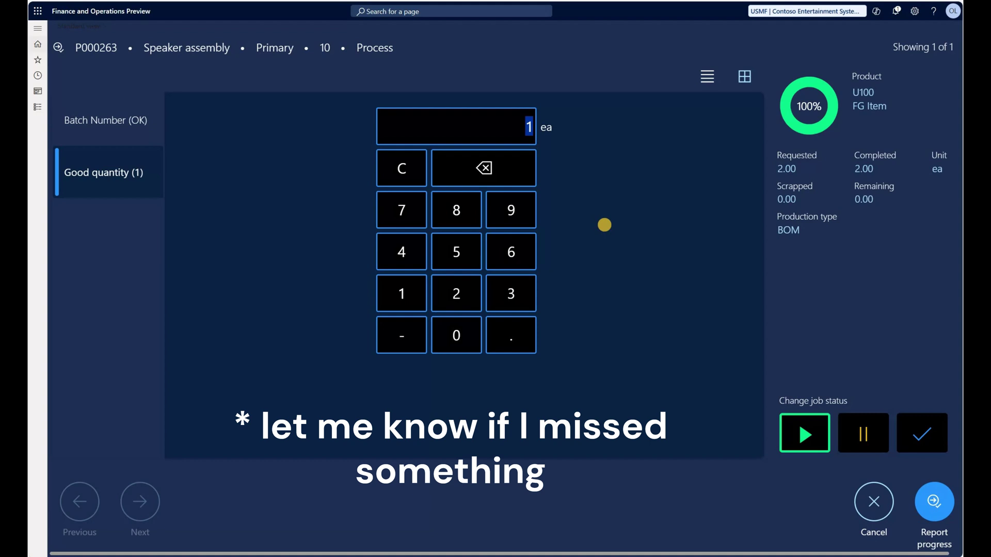
left_click(863, 511)
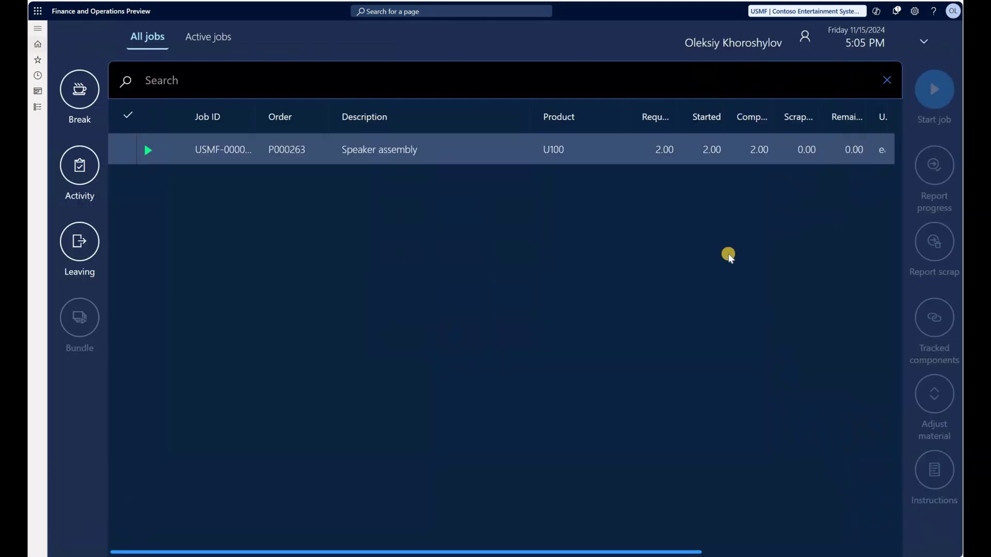
Step: Select the speaker assembly job of order P000263 and open its material adjustment
left_click(571, 143)
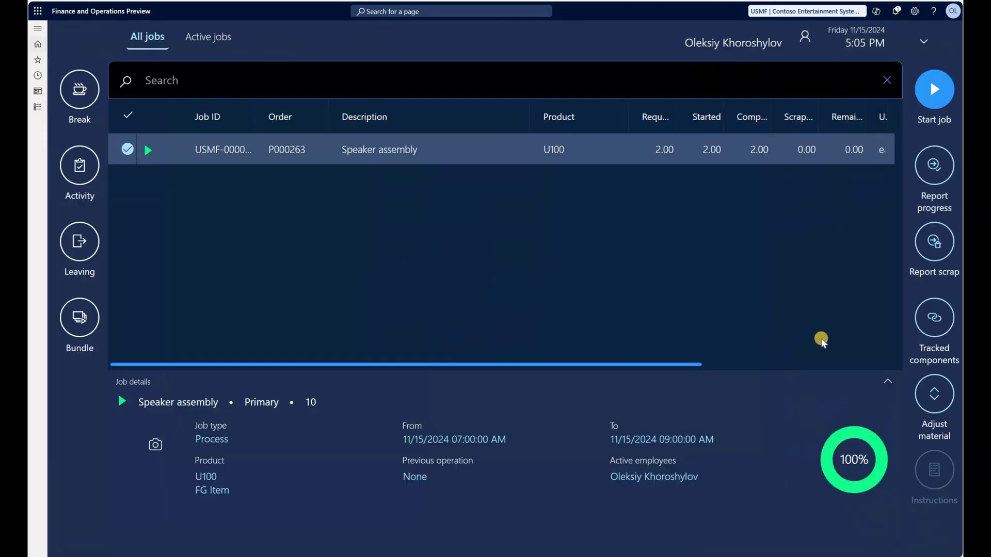
left_click(932, 401)
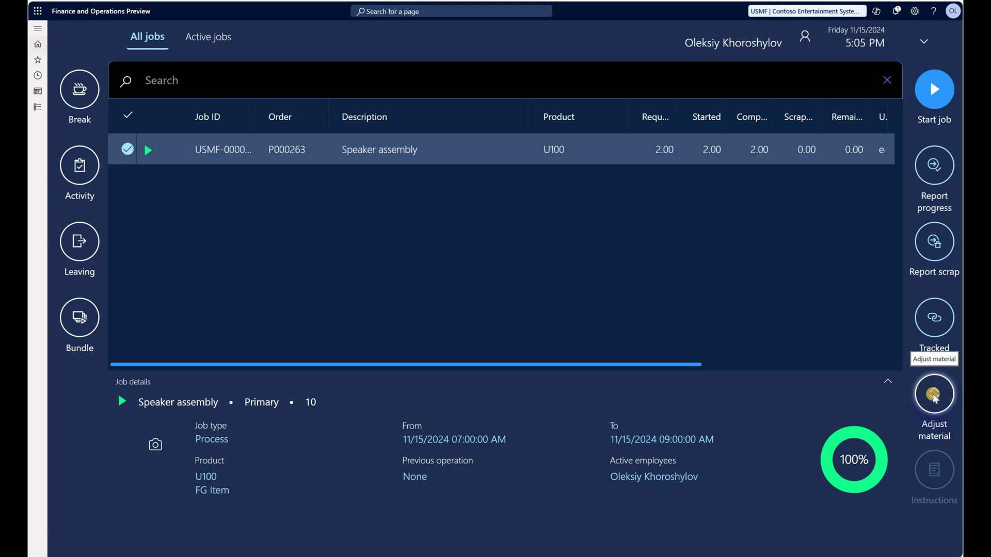
left_click(934, 395)
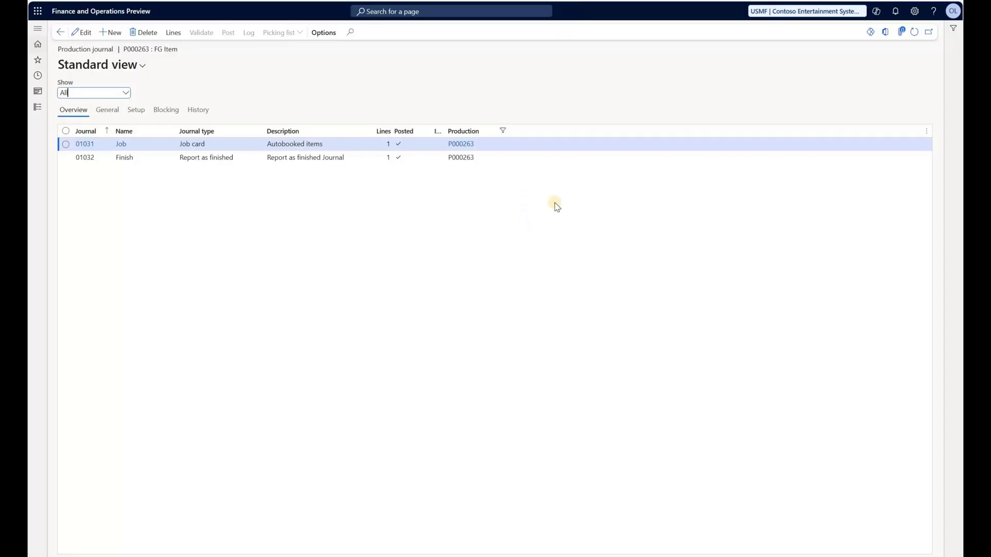
Step: Refresh the production journals of order P000263 and select the picking list journal to examine it
left_click(915, 33)
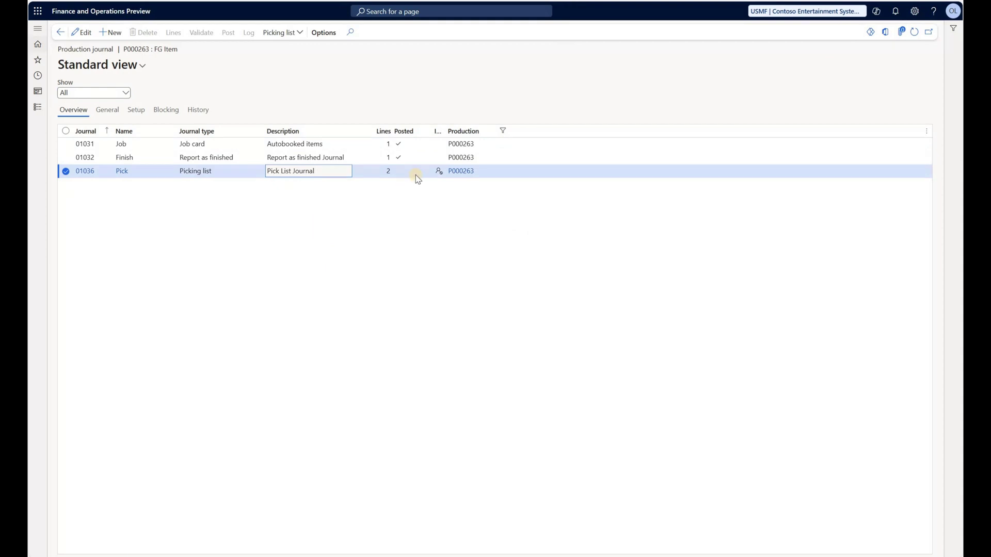
left_click(122, 172)
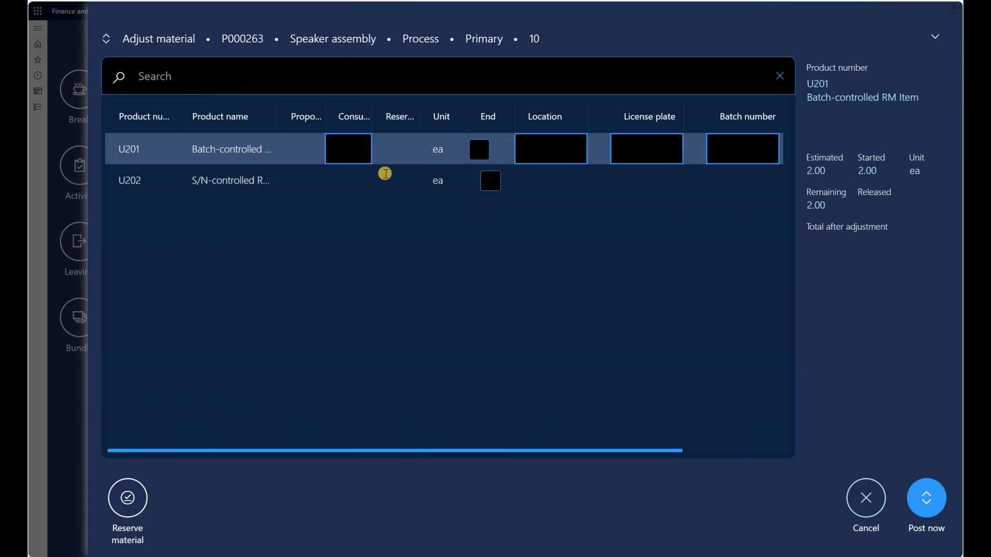
left_click(356, 150)
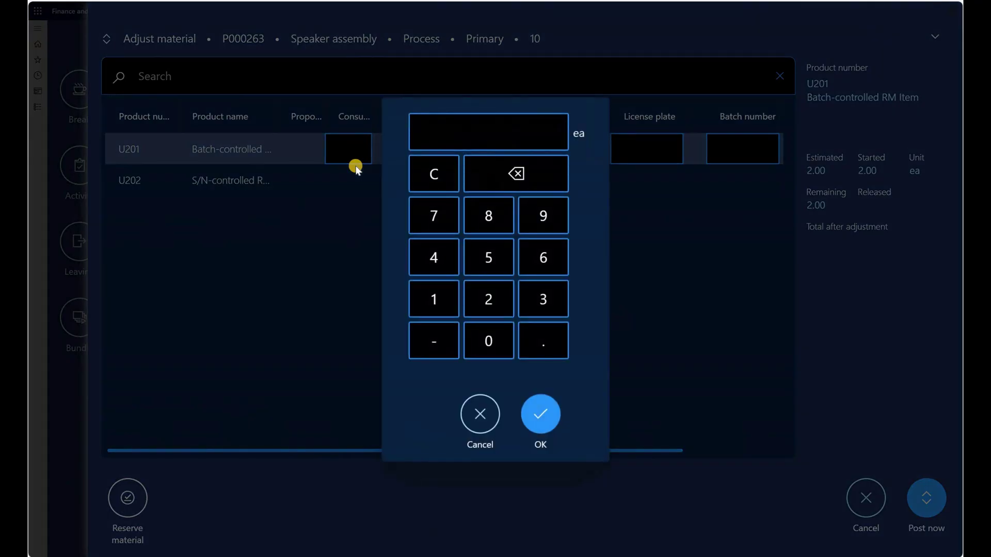
left_click(446, 308)
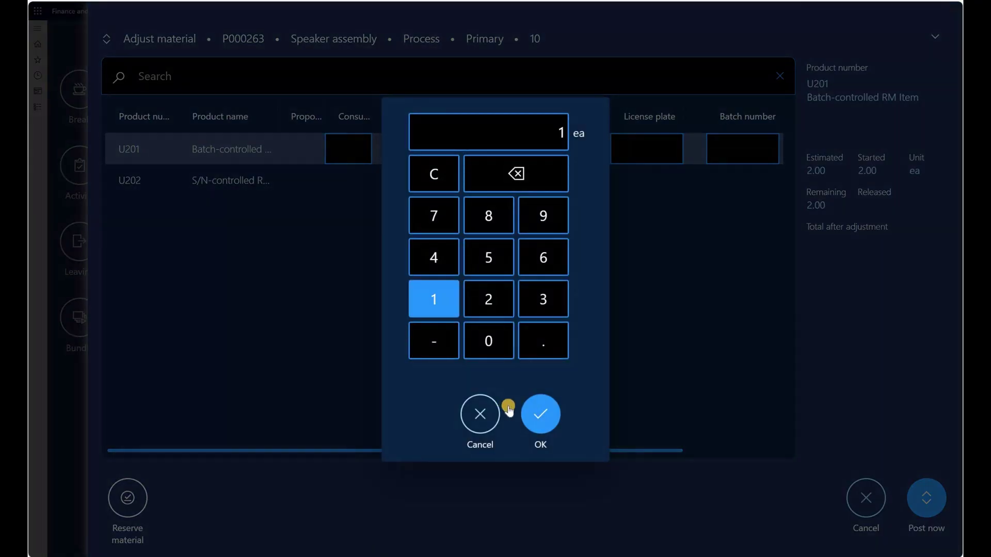
left_click(330, 180)
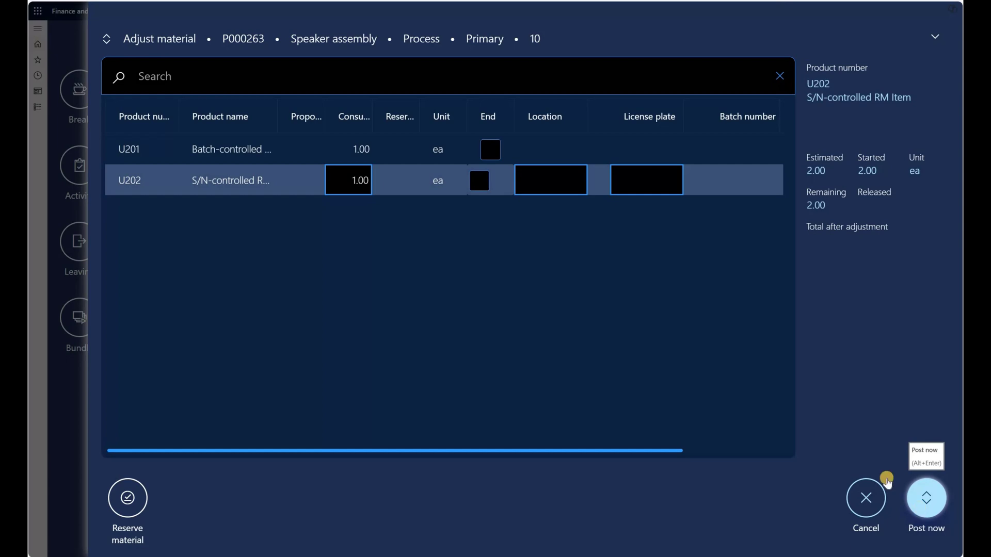
left_click(873, 500)
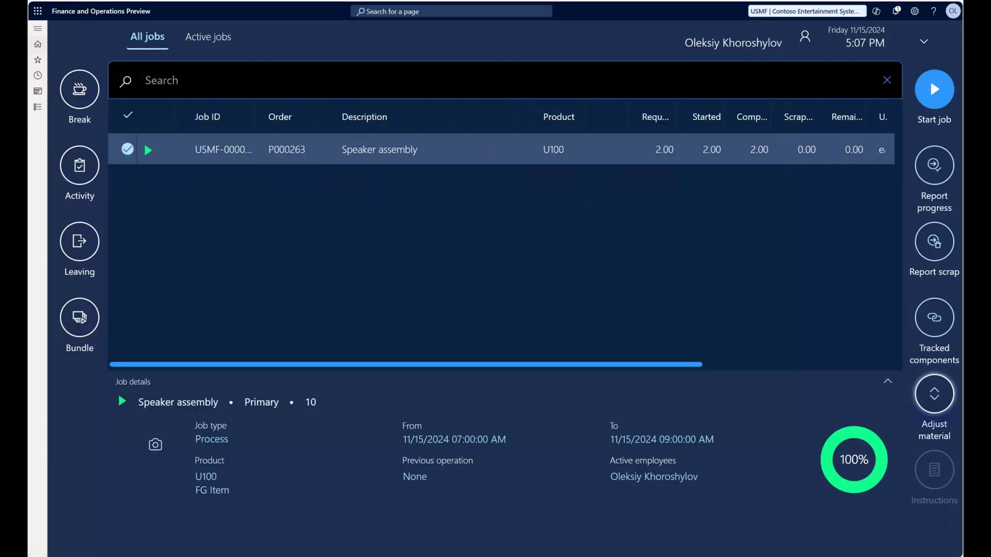